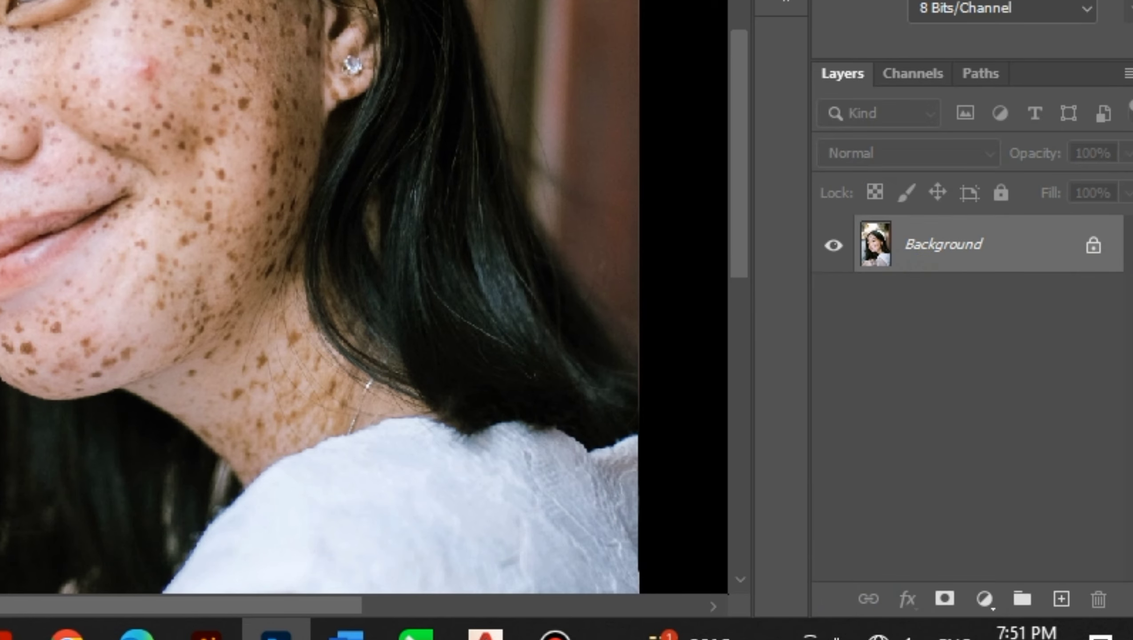
# Step: Unlock the Background layer, duplicate it and make the duplicate the active layer
pyautogui.click(1095, 397)
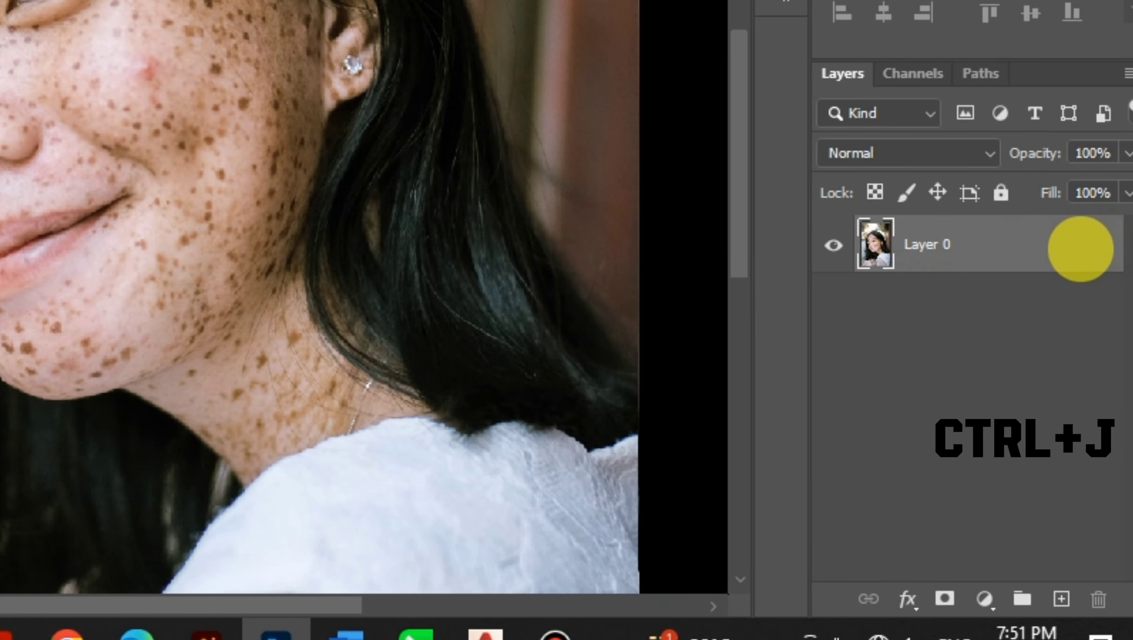
pyautogui.hotkey('ctrl', 'j')
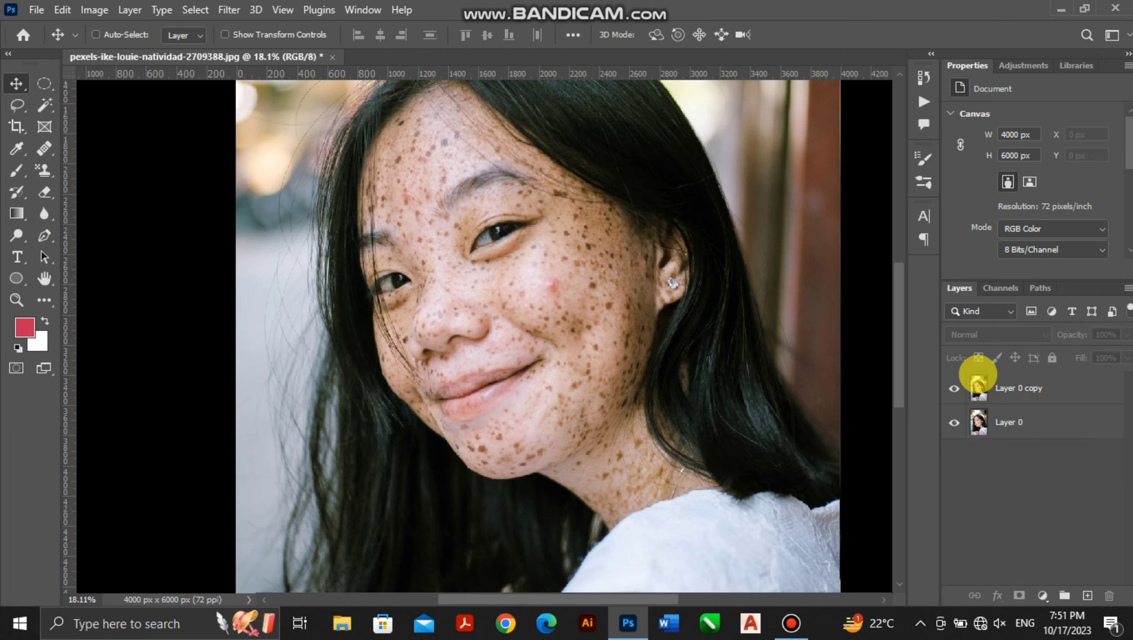
pyautogui.click(978, 379)
# Step: Use the Healing Brush Tool to remove the freckles on the upper cheek, under the eye and on the nose
pyautogui.rightClick(47, 147)
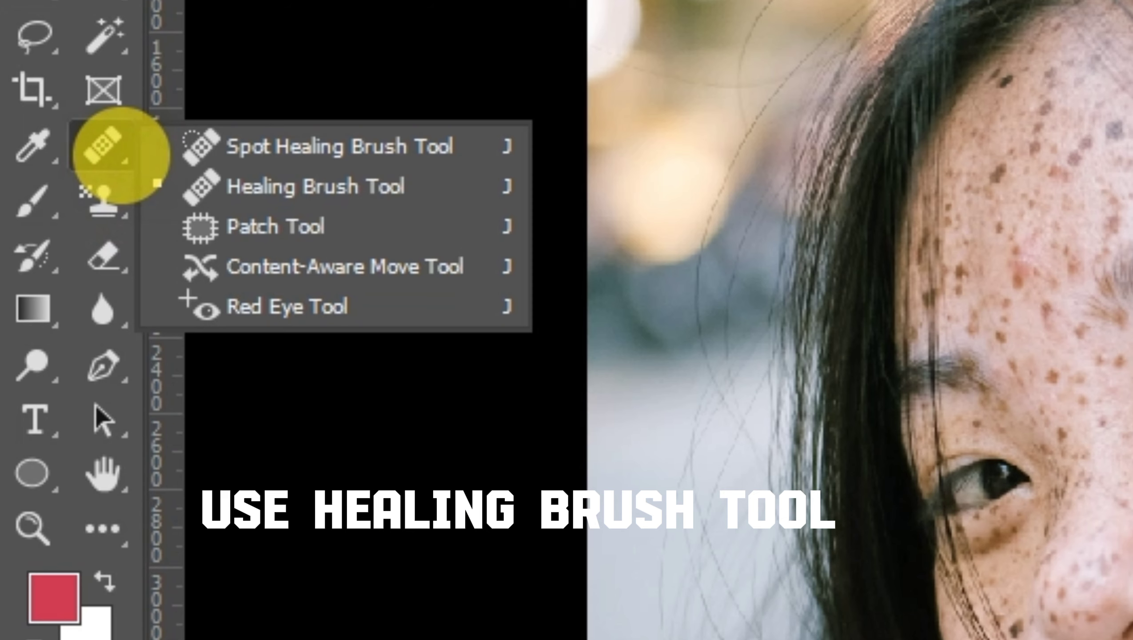
pyautogui.click(77, 160)
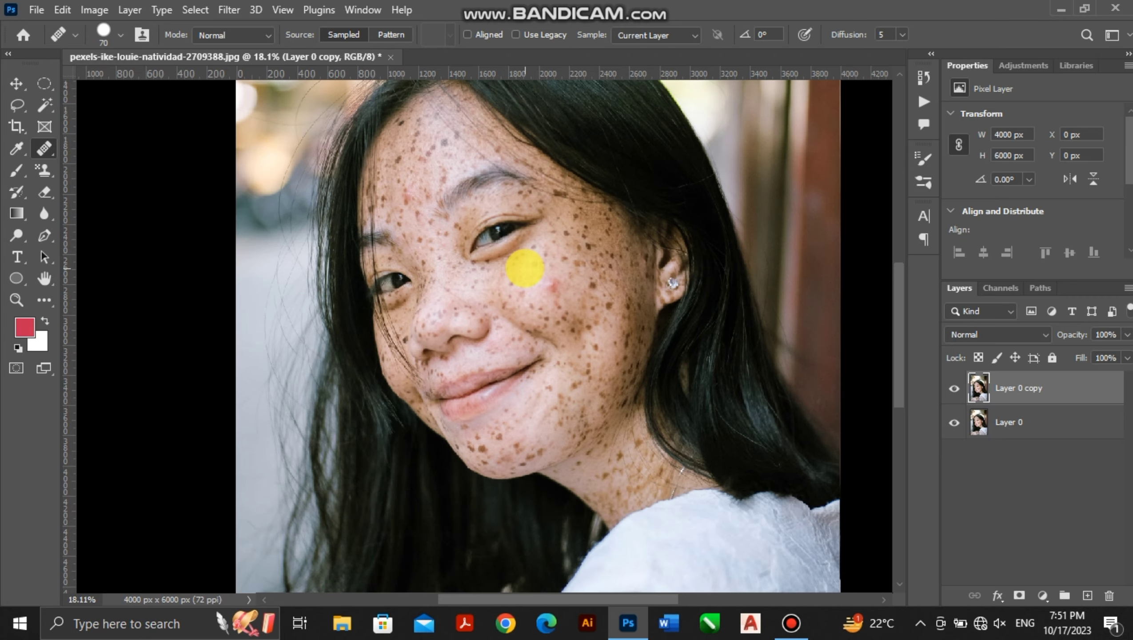
pyautogui.scroll(5, 525, 267)
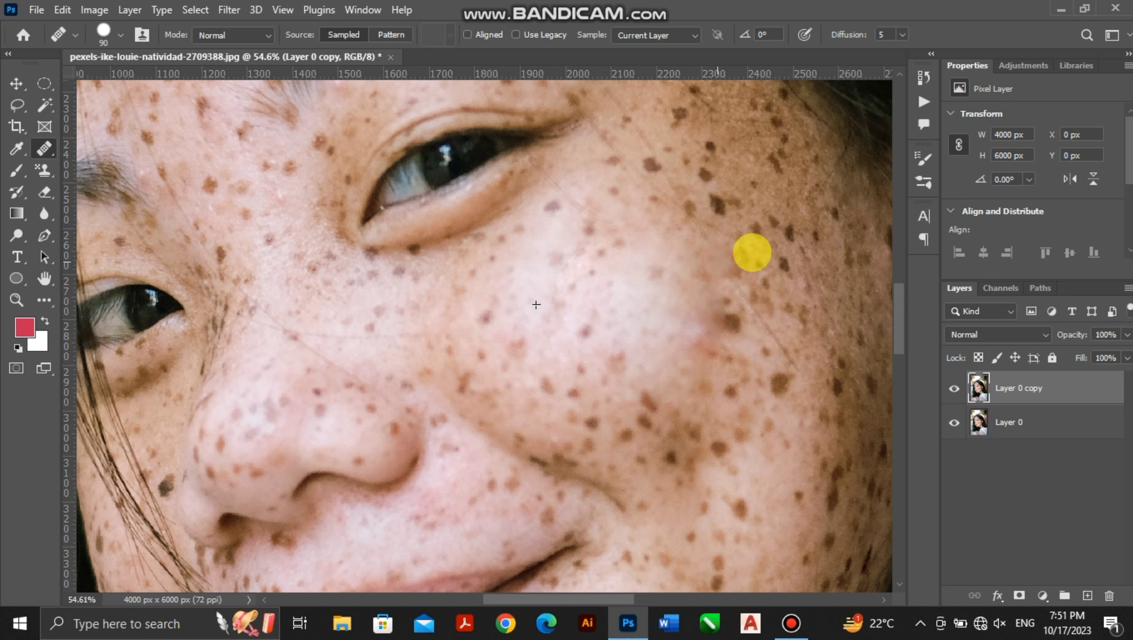
pyautogui.click(712, 309)
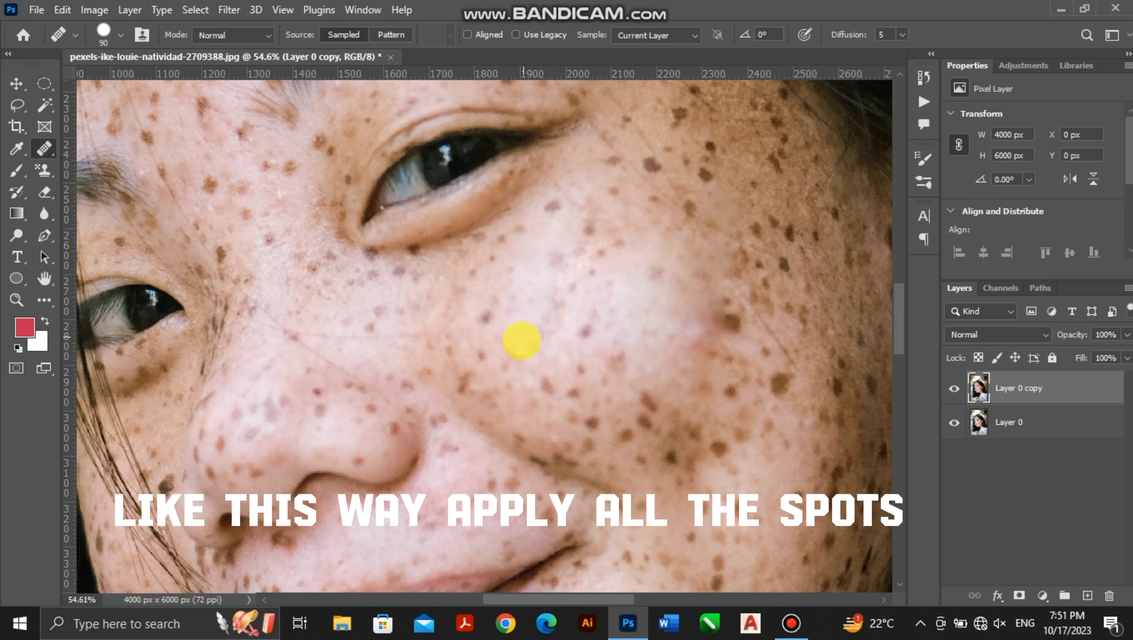
pyautogui.click(415, 261)
pyautogui.click(464, 384)
pyautogui.click(654, 166)
pyautogui.click(210, 441)
pyautogui.click(346, 301)
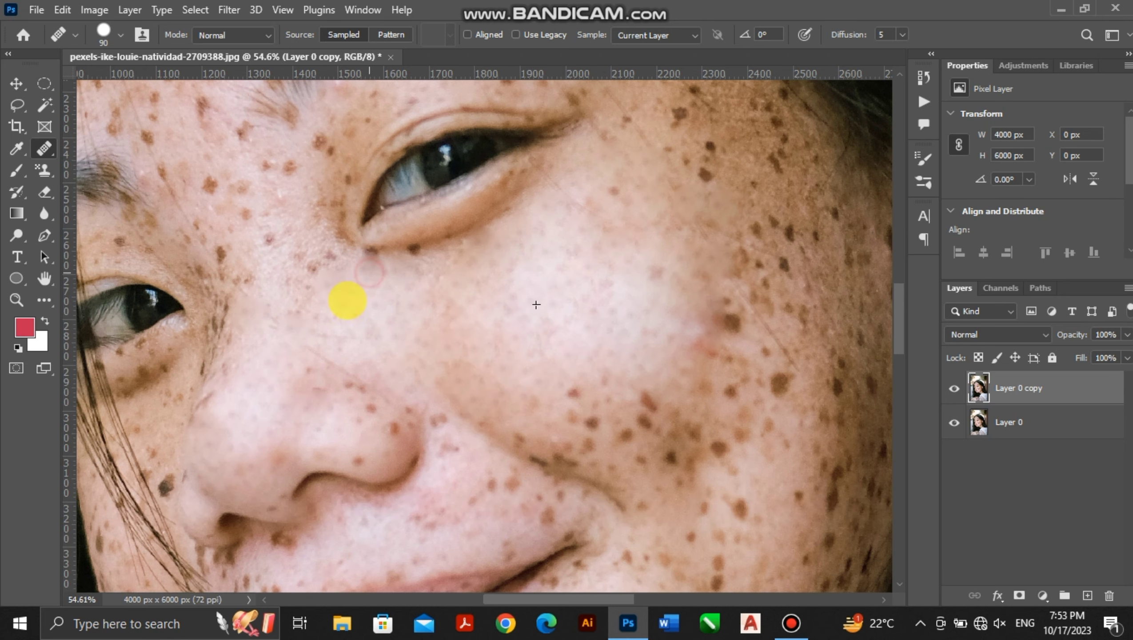
# Step: Heal the freckles on the lower cheek, around the mouth, on the chin and along the jaw
pyautogui.click(616, 429)
pyautogui.scroll(-2, 480, 516)
pyautogui.click(787, 251)
pyautogui.click(713, 430)
pyautogui.scroll(-3, 714, 430)
pyautogui.click(549, 476)
pyautogui.scroll(-4, 549, 476)
pyautogui.click(708, 539)
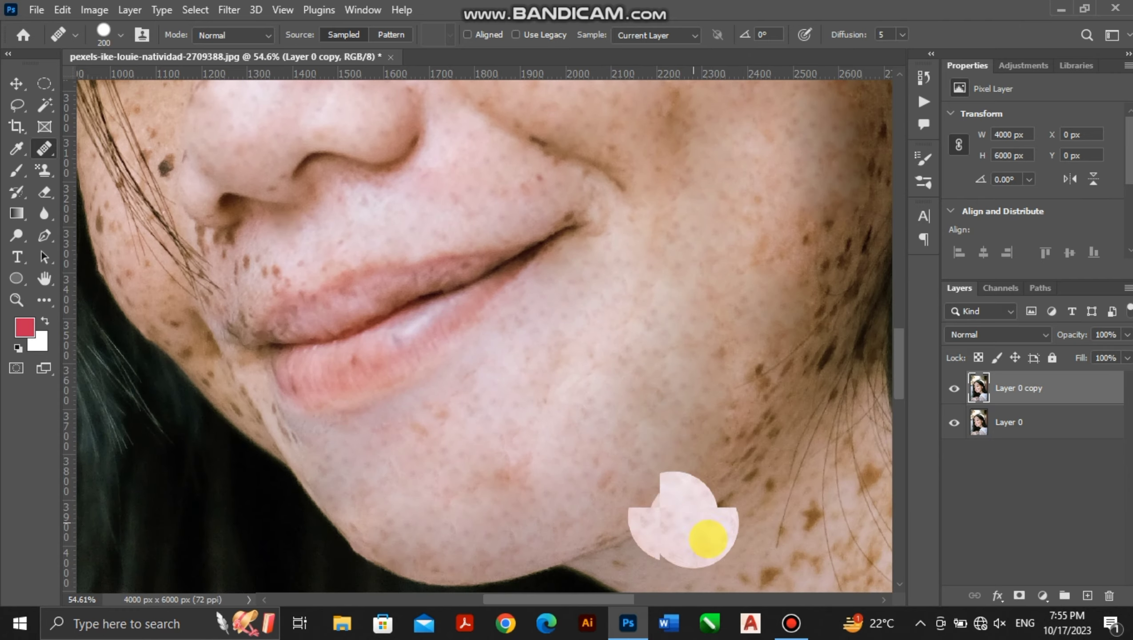
# Step: Reduce the healing brush size and remove the remaining freckles on the jaw edge and neck
pyautogui.scroll(7, 481, 492)
pyautogui.press('[')
pyautogui.press('[')
pyautogui.press('[')
pyautogui.press('[')
pyautogui.press('[')
pyautogui.press('[')
pyautogui.press('[')
pyautogui.press('[')
pyautogui.press('[')
pyautogui.scroll(-7, 730, 464)
pyautogui.click(693, 432)
pyautogui.scroll(-3, 693, 433)
pyautogui.click(653, 493)
# Step: Heal the spots on the far cheek beside the hair strands and at the inner eye corner, with a 50 to 60 px brush
pyautogui.scroll(5, 372, 372)
pyautogui.press(']')
pyautogui.press(']')
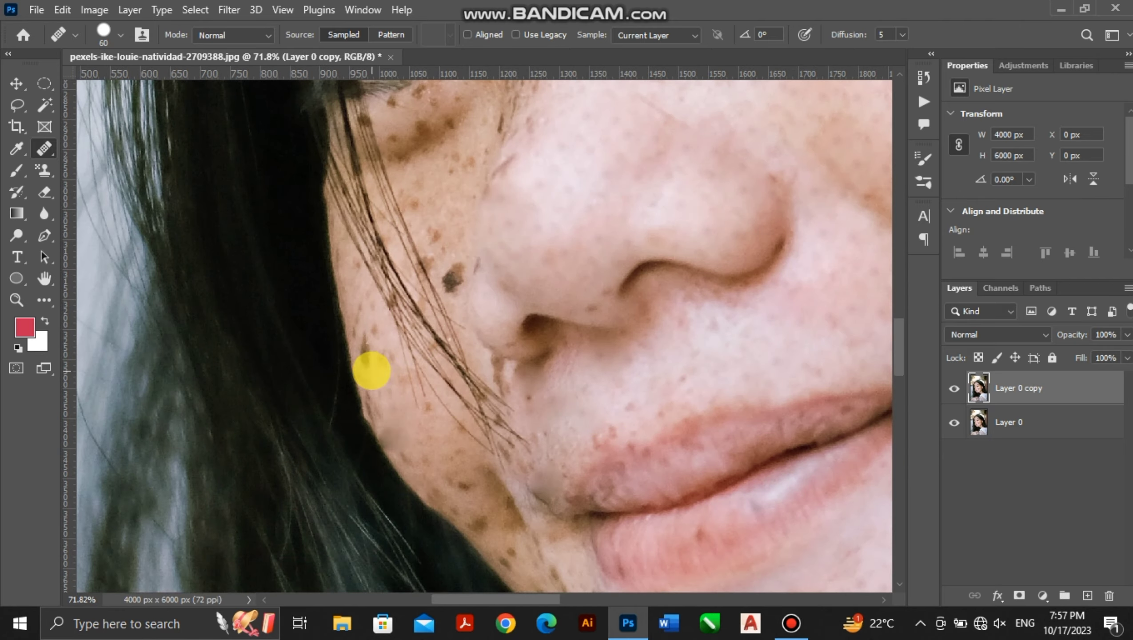
pyautogui.keyDown('alt'); pyautogui.click(384, 333); pyautogui.keyUp('alt')
pyautogui.click(478, 515)
pyautogui.scroll(5, 432, 143)
pyautogui.scroll(3, 499, 380)
pyautogui.click(509, 341)
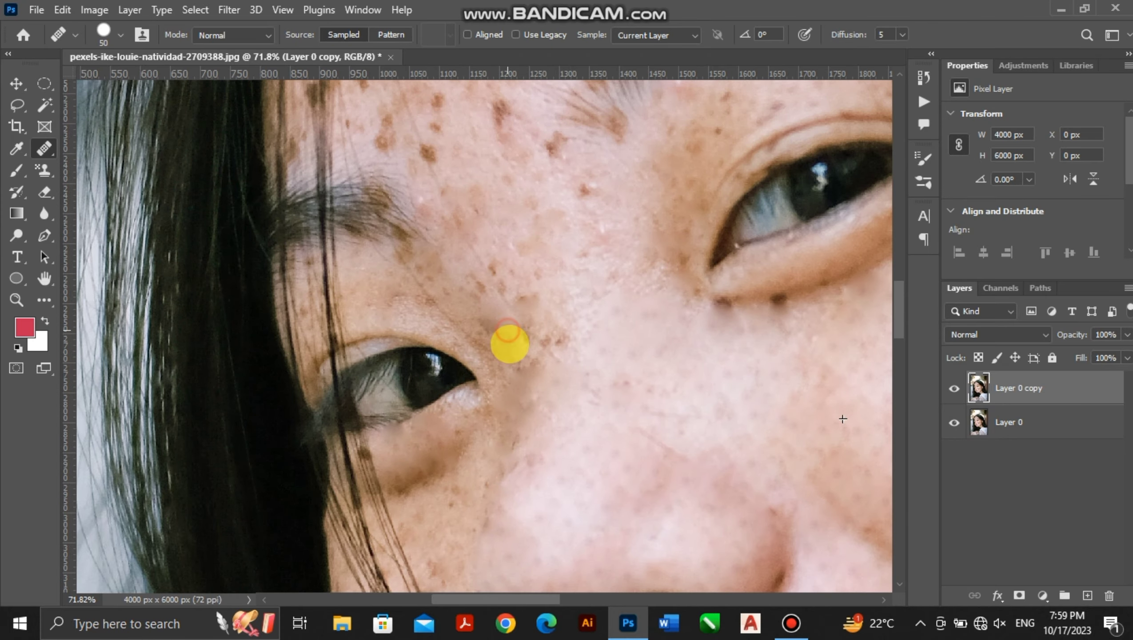
# Step: Heal the freckles between the eyebrows and on the middle of the forehead, enlarging the brush to 125 px
pyautogui.click(551, 142)
pyautogui.scroll(6, 551, 141)
pyautogui.press(']')
pyautogui.press(']')
pyautogui.press(']')
pyautogui.press(']')
pyautogui.press(']')
pyautogui.press(']')
pyautogui.click(455, 228)
pyautogui.click(588, 237)
pyautogui.scroll(5, 589, 236)
pyautogui.click(640, 301)
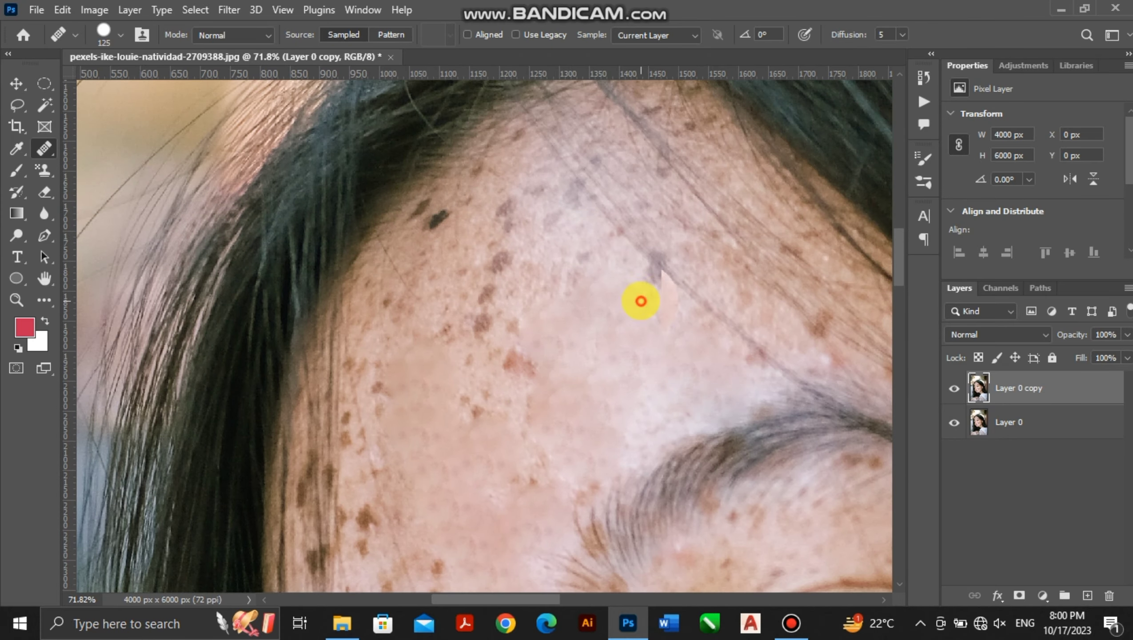
# Step: Heal the dark spots near the hairline and on the far side of the forehead
pyautogui.click(491, 224)
pyautogui.click(380, 438)
pyautogui.scroll(-4, 460, 446)
pyautogui.click(461, 445)
pyautogui.click(380, 218)
# Step: Heal the freckles on the temple and between the near eyebrow and eyelid, reducing the brush to 45 px
pyautogui.hscroll(10, 806, 406)
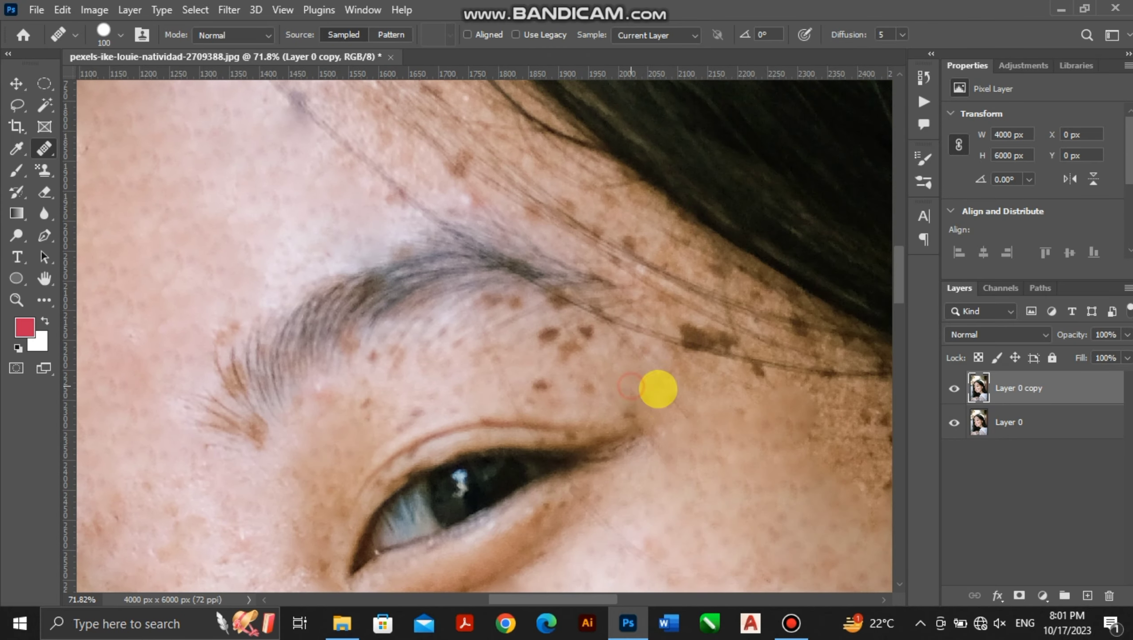
pyautogui.press('[')
pyautogui.scroll(-5, 291, 331)
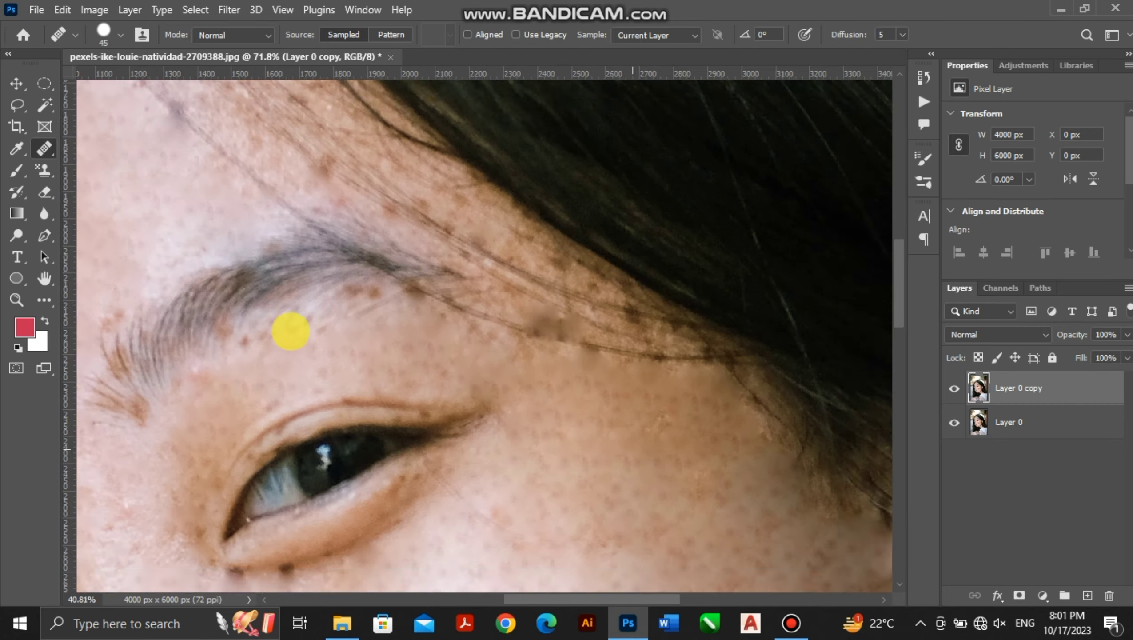
pyautogui.scroll(10, 408, 571)
pyautogui.click(359, 546)
pyautogui.click(344, 518)
# Step: Touch up remaining spots around the far eye and across the forehead, using healing brush sizes from 30 to 70 px
pyautogui.scroll(-3, 227, 329)
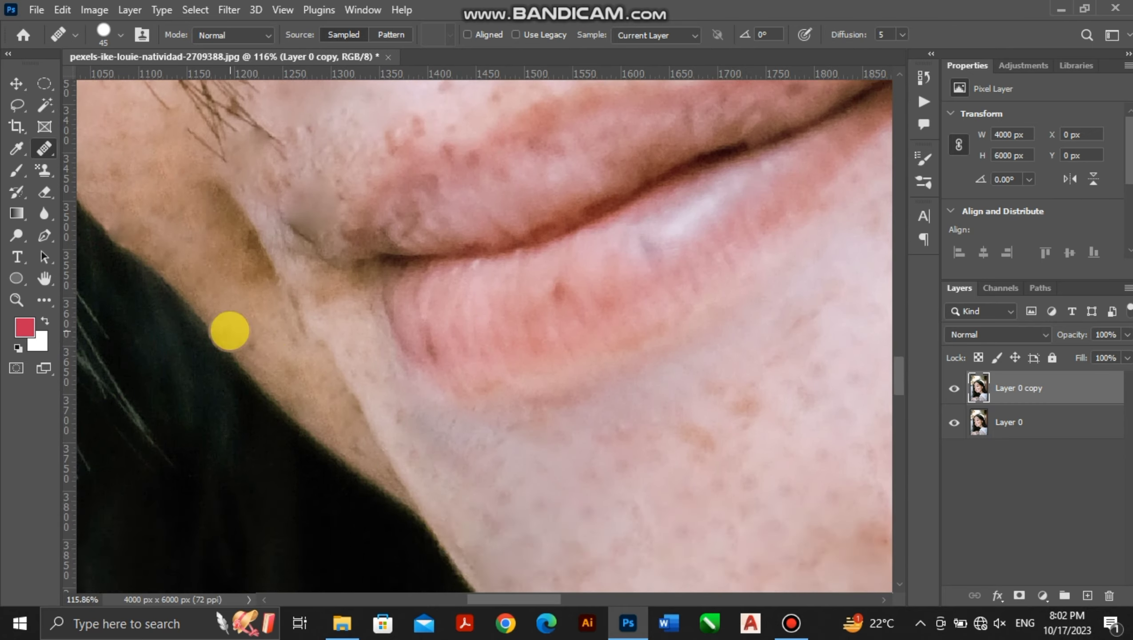
pyautogui.scroll(5, 244, 363)
pyautogui.scroll(2, 346, 346)
pyautogui.scroll(2, 256, 286)
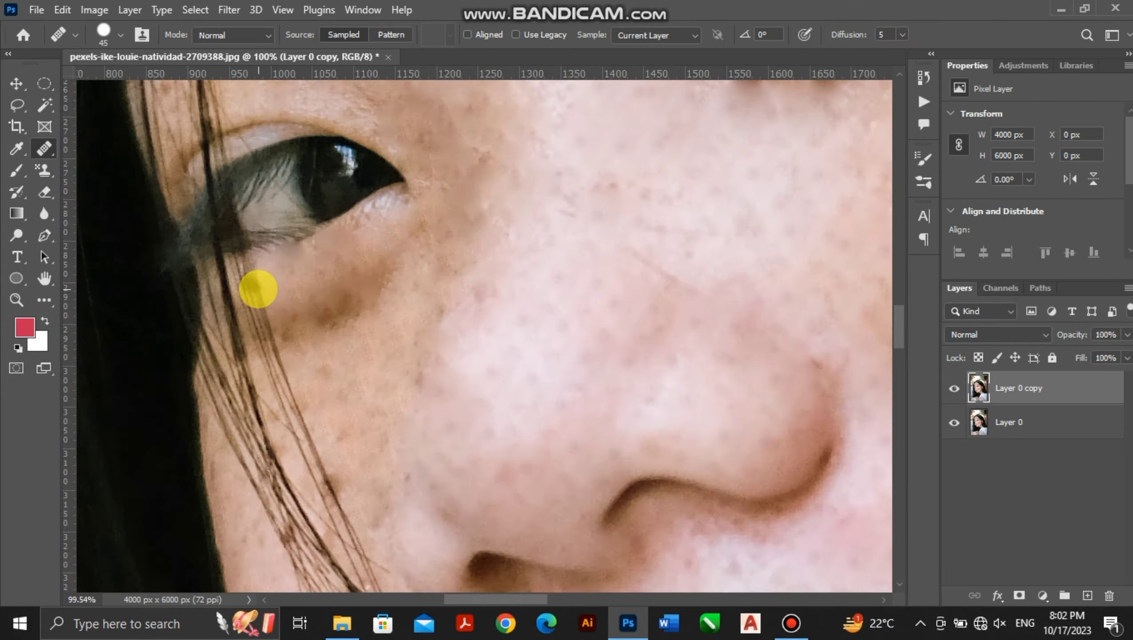
pyautogui.scroll(3, 324, 197)
pyautogui.scroll(2, 498, 433)
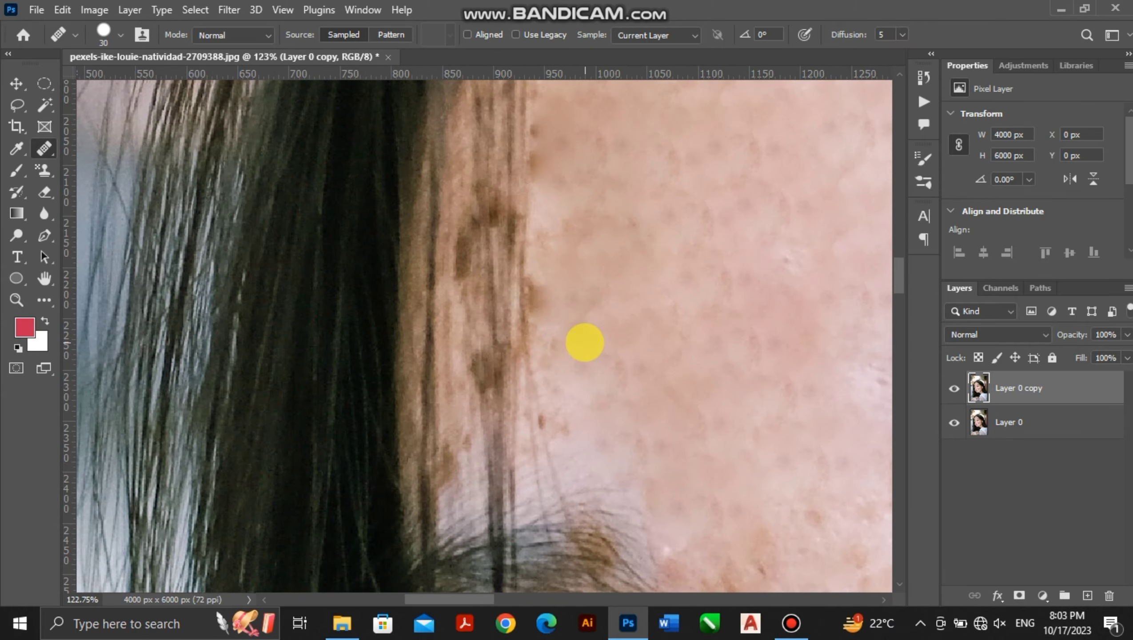
pyautogui.scroll(-3, 585, 342)
pyautogui.moveTo(806, 157); pyautogui.dragTo(453, 276)
pyautogui.press(']')
pyautogui.press(']')
pyautogui.scroll(3, 369, 233)
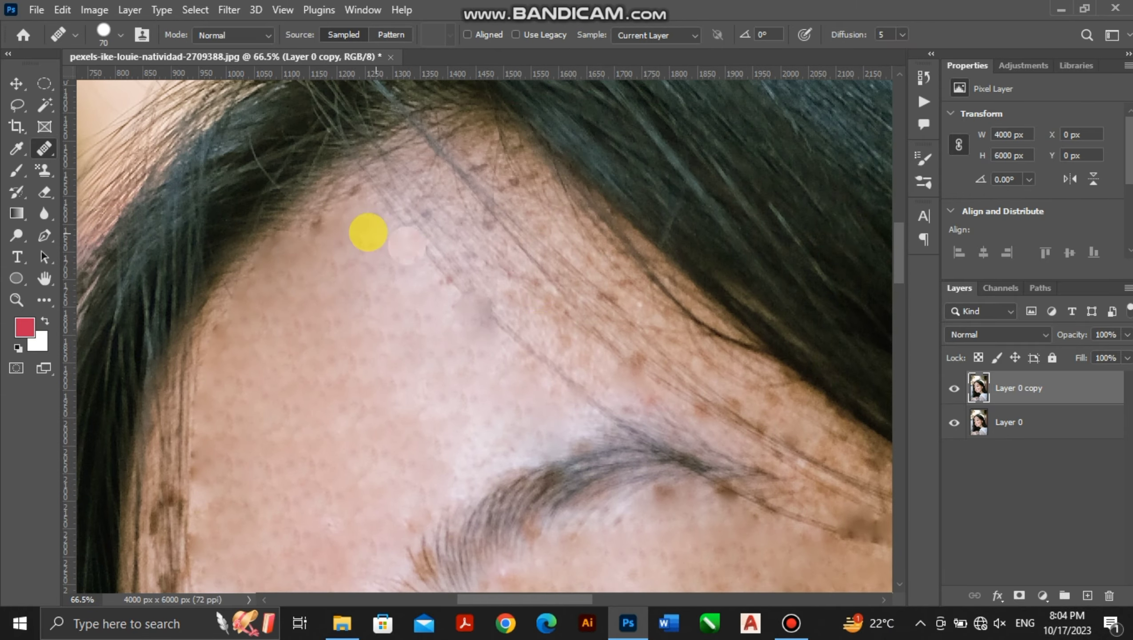
# Step: Heal the leftover spots at the top of the forehead and along its hair strands with a 45 px brush
pyautogui.scroll(-5, 519, 468)
pyautogui.scroll(6, 526, 466)
pyautogui.press('[')
pyautogui.press('[')
pyautogui.press('[')
pyautogui.scroll(-5, 771, 448)
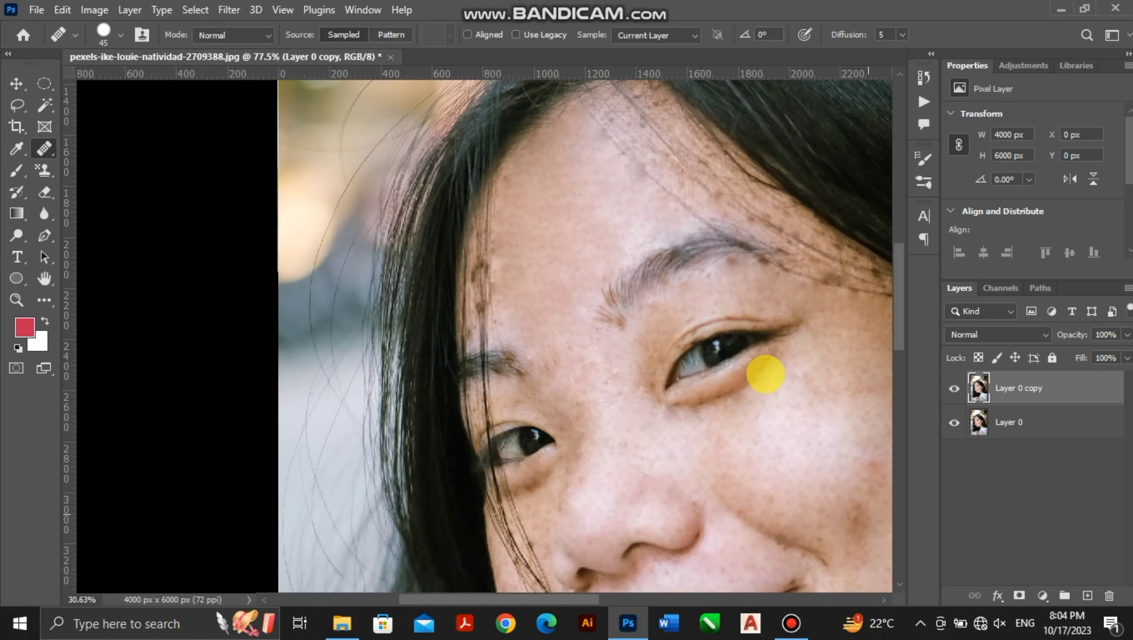
pyautogui.scroll(5, 752, 394)
pyautogui.scroll(-5, 555, 220)
pyautogui.scroll(6, 210, 356)
pyautogui.scroll(3, 233, 296)
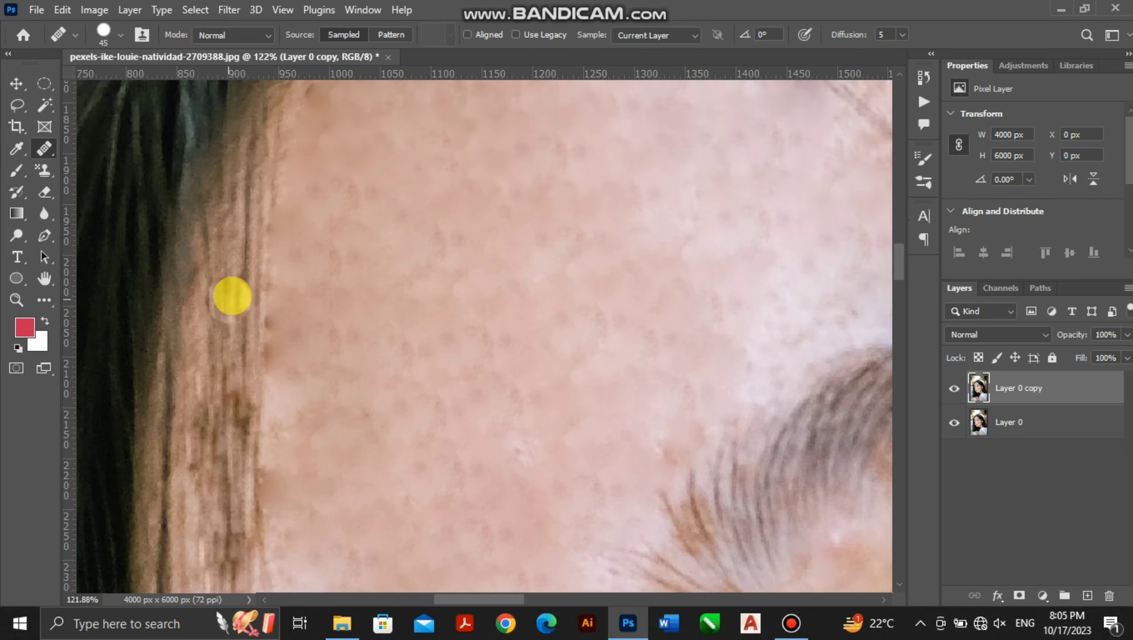
pyautogui.scroll(-6, 233, 296)
pyautogui.scroll(3, 453, 419)
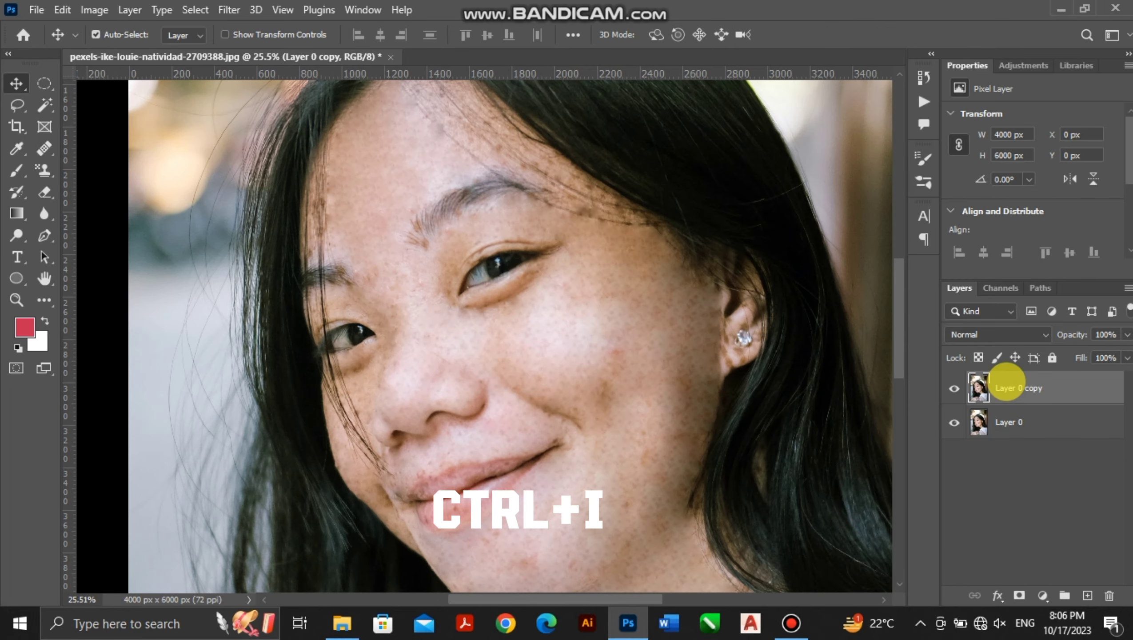
# Step: Invert the colours of the active duplicate layer and set its blend mode to Vivid Light
pyautogui.hotkey('ctrl', 'i')
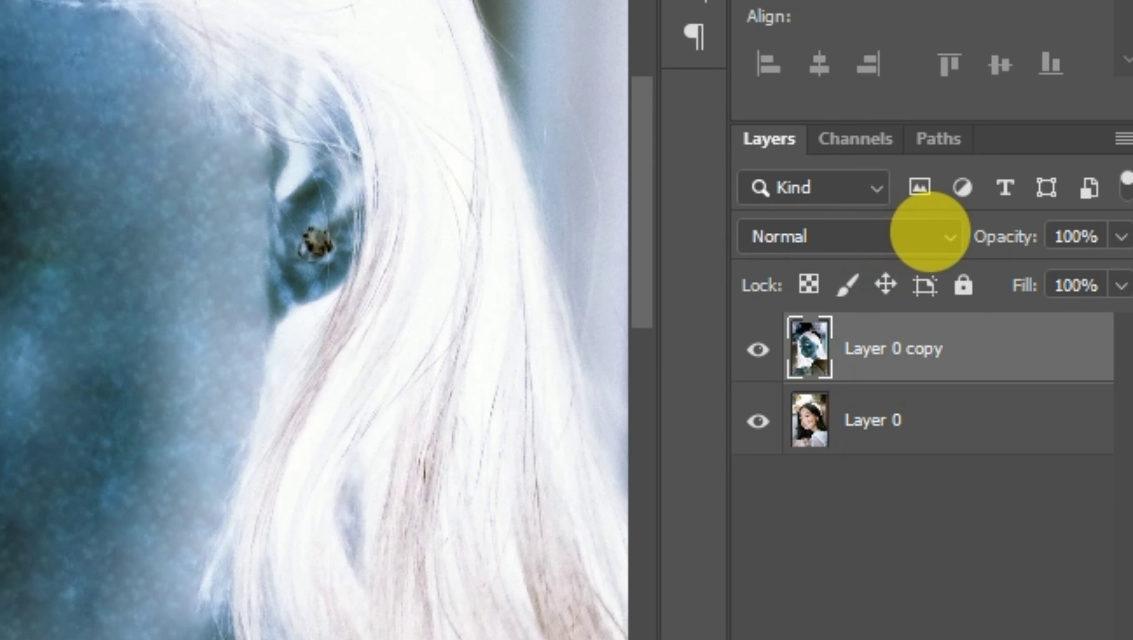
pyautogui.click(930, 235)
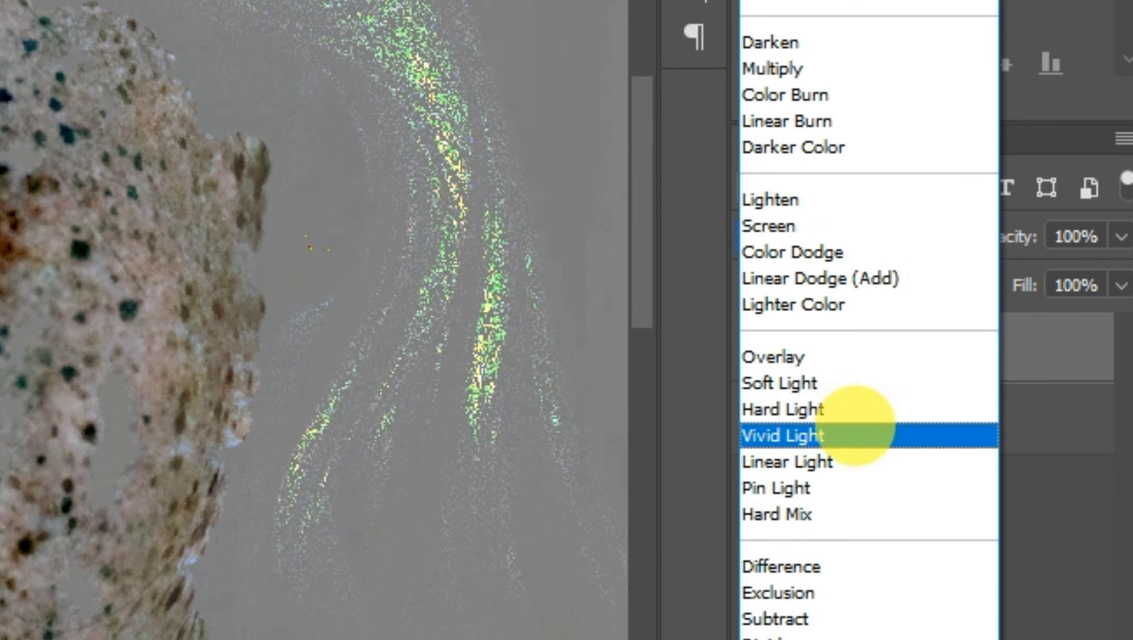
pyautogui.click(855, 434)
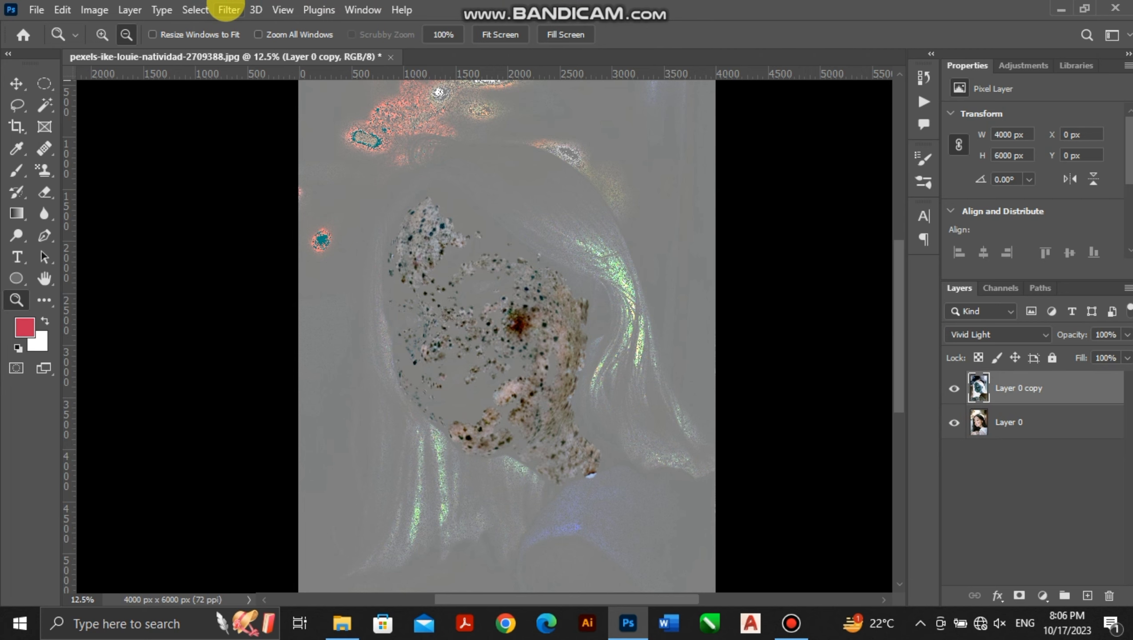
# Step: Apply a High Pass filter with a 16.6 px radius to the inverted Vivid Light layer
pyautogui.click(228, 10)
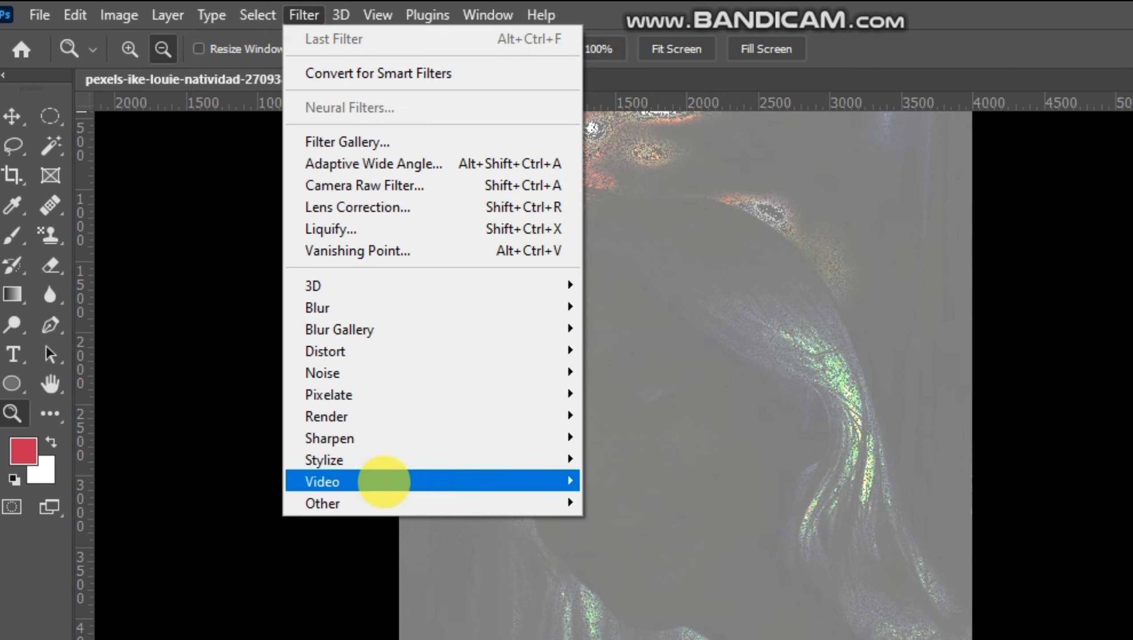
pyautogui.moveTo(308, 365)
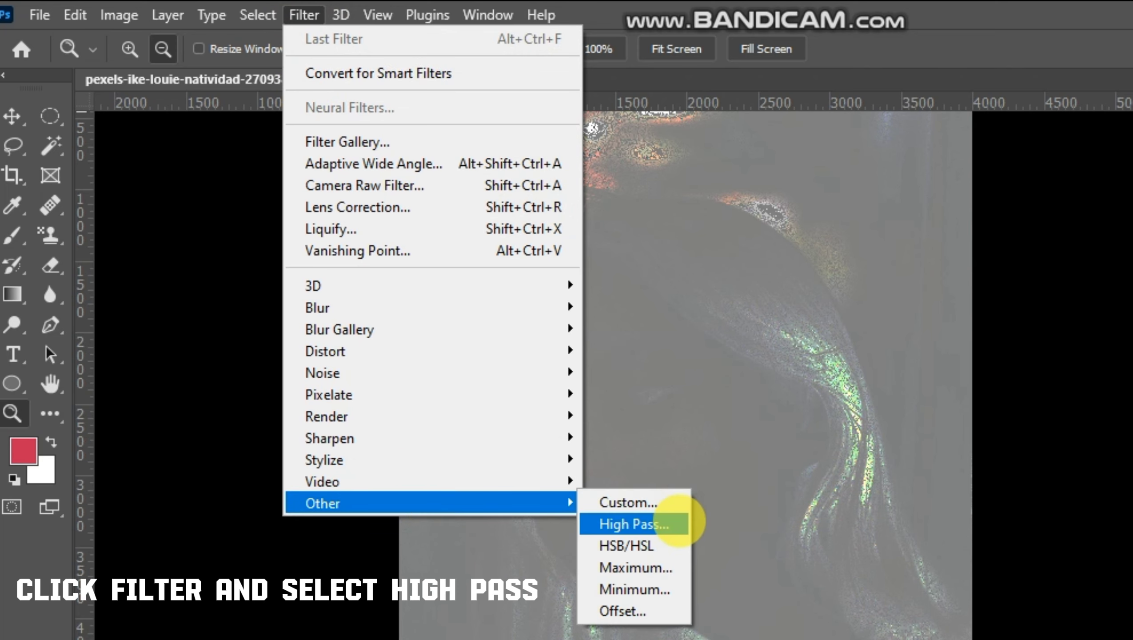
pyautogui.click(679, 522)
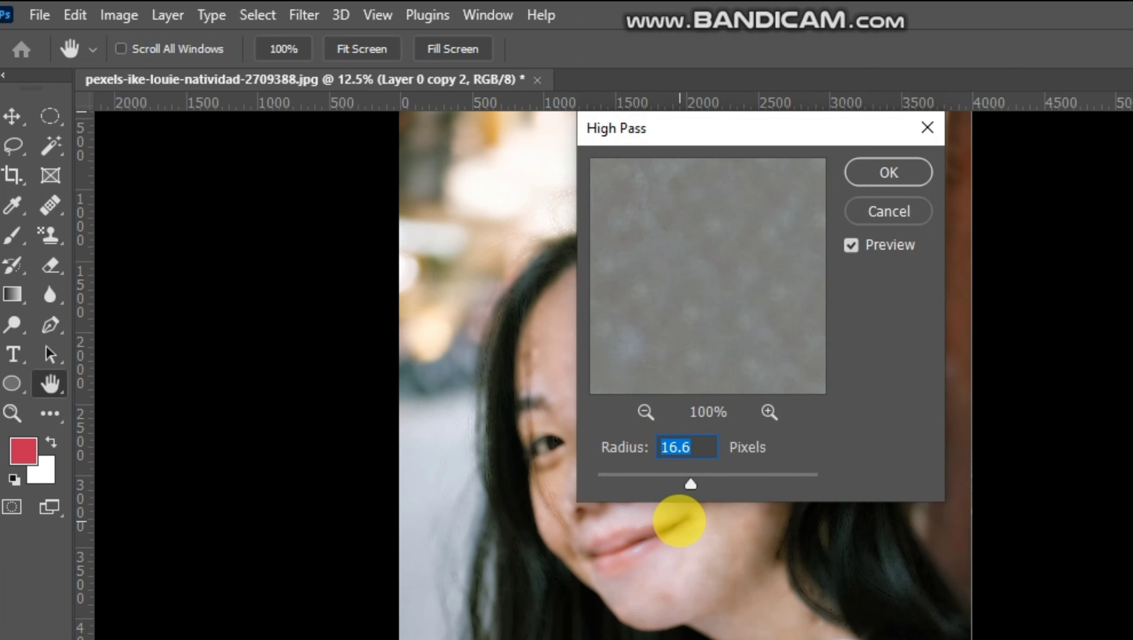
pyautogui.moveTo(690, 483)
pyautogui.mouseDown()
pyautogui.moveTo(677, 483)
pyautogui.moveTo(690, 484)
pyautogui.mouseUp()
pyautogui.click(872, 173)
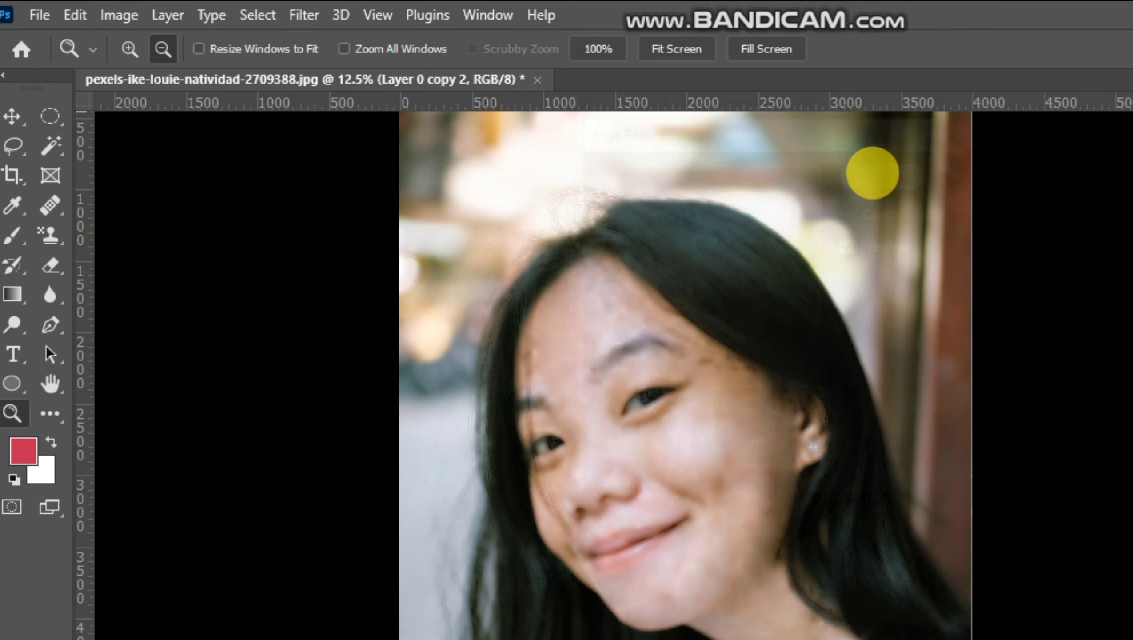
# Step: Apply a Gaussian Blur with a 3.2 px radius to the High Pass layer
pyautogui.click(304, 15)
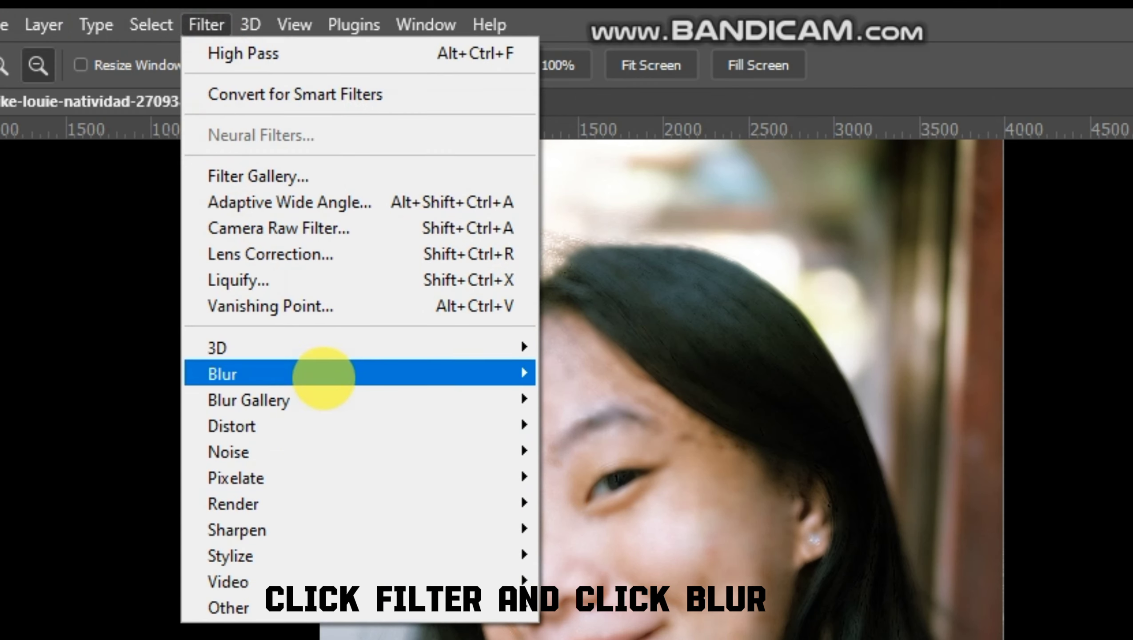
pyautogui.moveTo(324, 374)
pyautogui.click(632, 475)
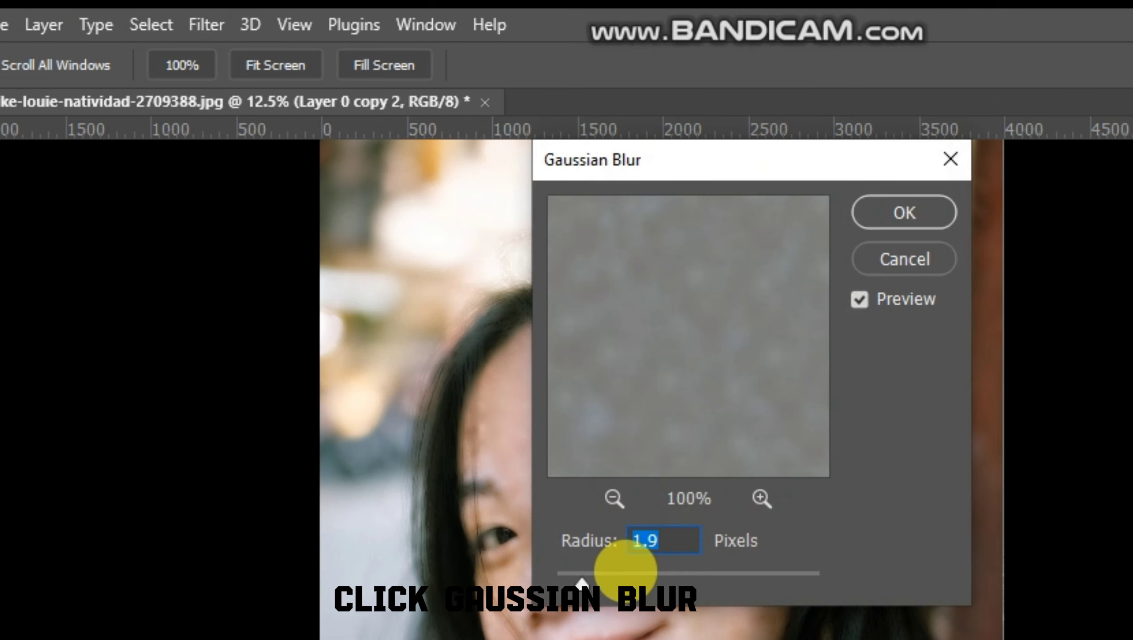
pyautogui.moveTo(583, 582); pyautogui.dragTo(580, 582)
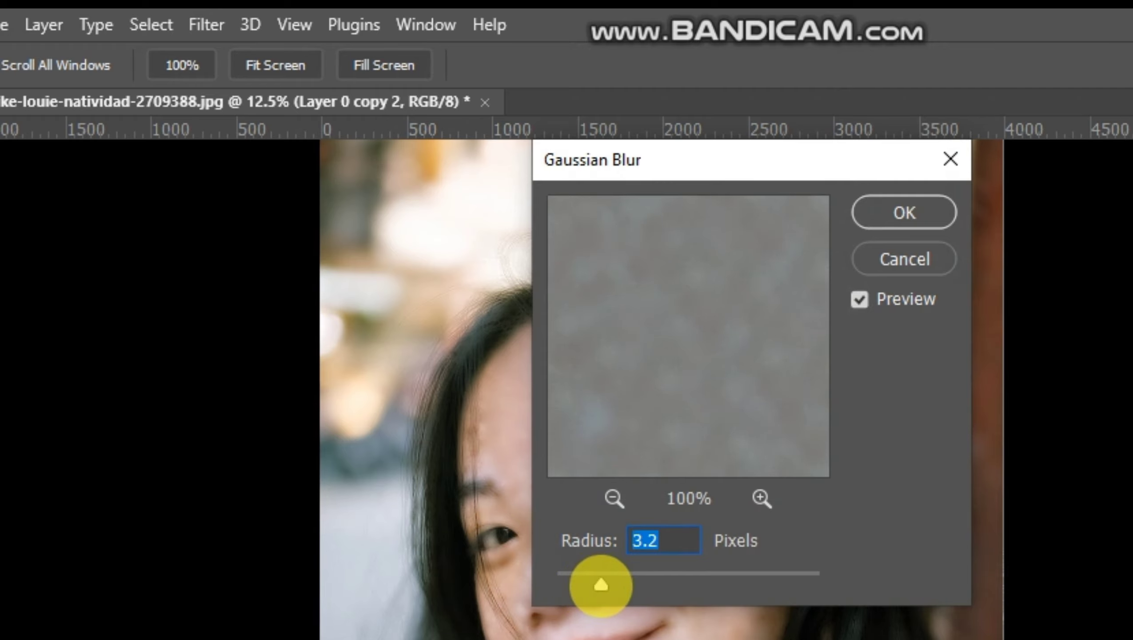
pyautogui.click(929, 214)
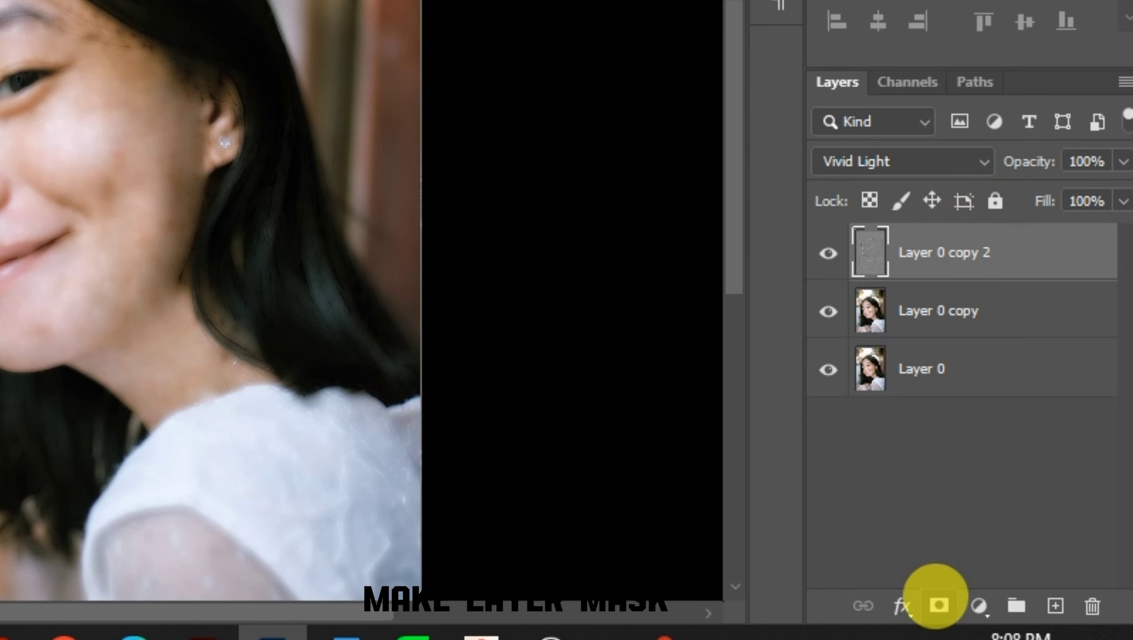
# Step: Add a layer mask to the blurred Vivid Light layer and invert the mask to black
pyautogui.click(939, 605)
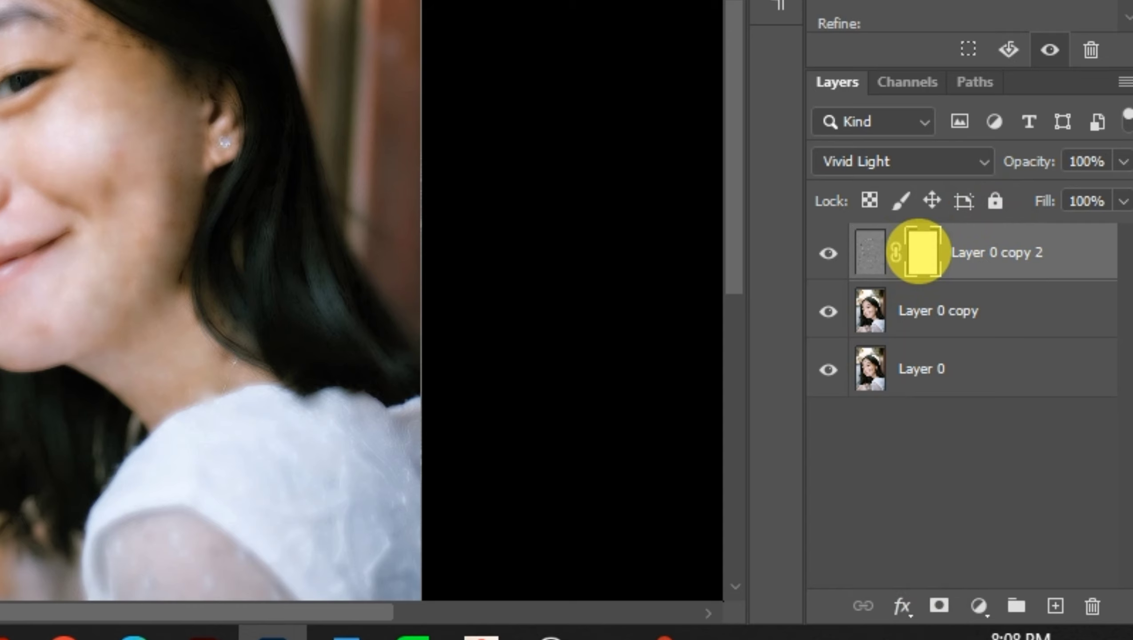
pyautogui.hotkey('ctrl', 'i')
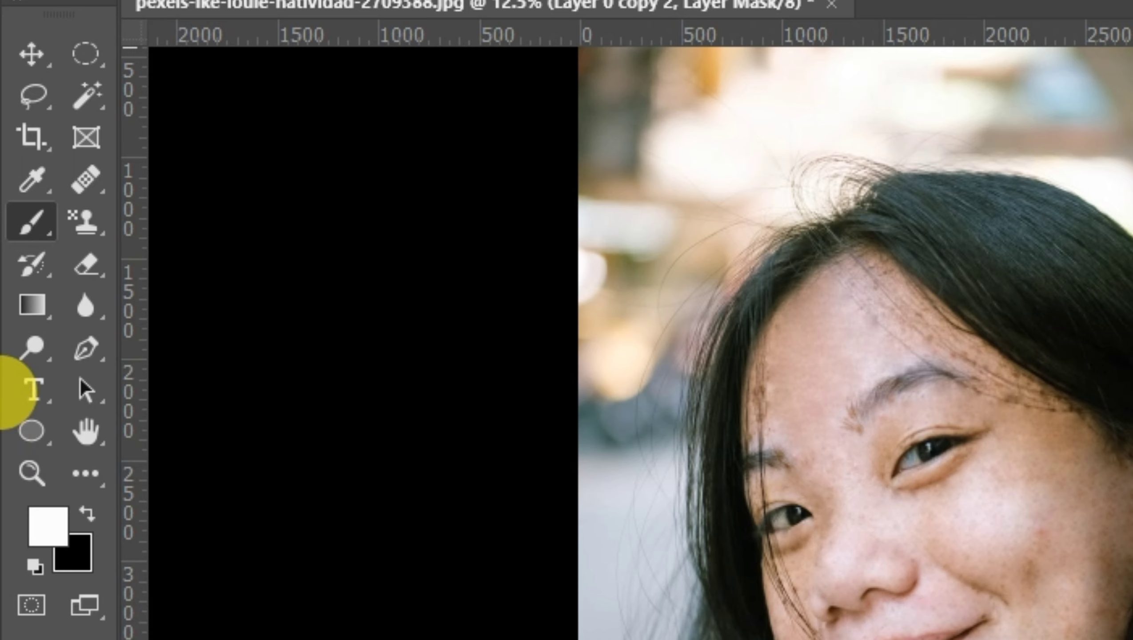
# Step: Paint white on the Vivid Light layer's mask with a soft 300 px brush over the cheeks, nose and chin
pyautogui.click(7, 209)
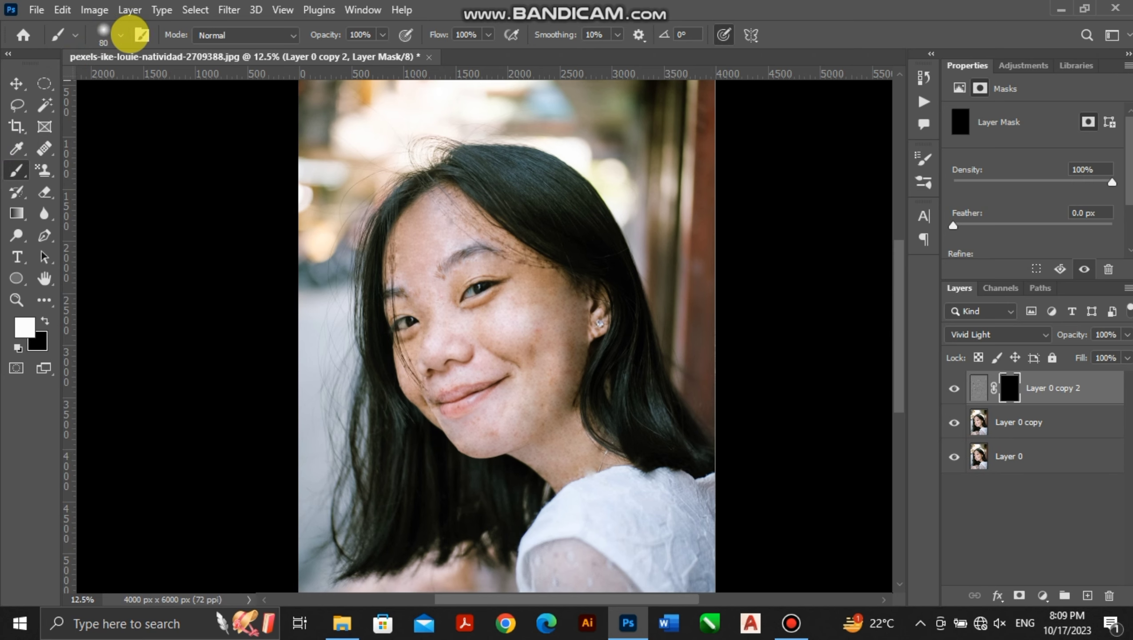
pyautogui.click(110, 34)
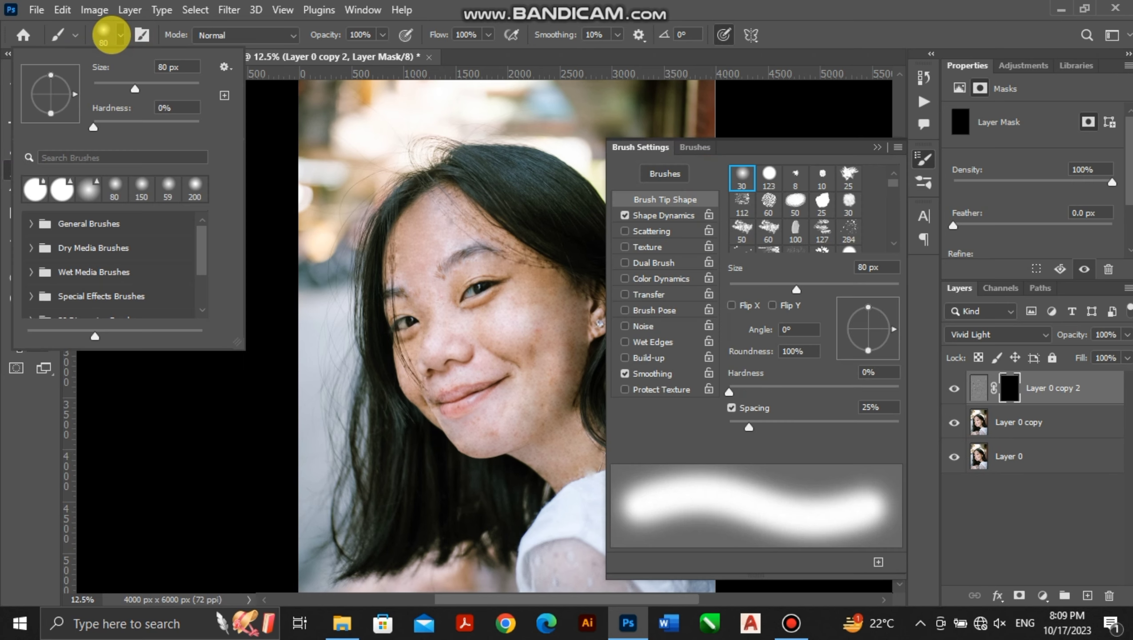
pyautogui.click(109, 32)
pyautogui.click(877, 148)
pyautogui.scroll(4, 515, 337)
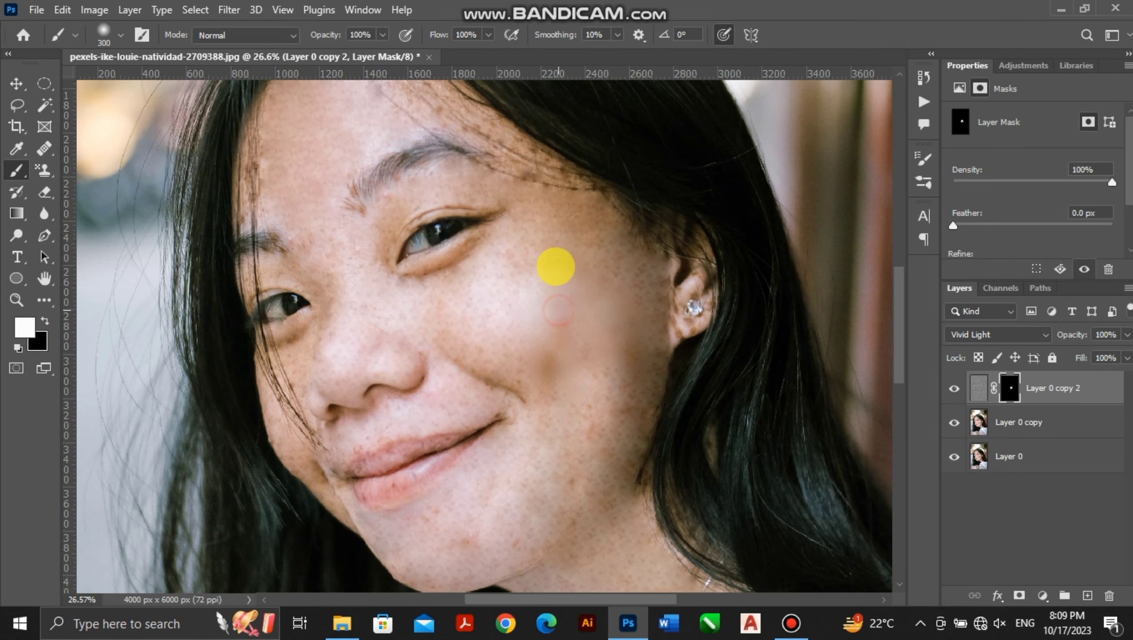
pyautogui.moveTo(487, 288); pyautogui.dragTo(549, 238)
pyautogui.scroll(-1, 549, 239)
pyautogui.rightClick(16, 170)
pyautogui.scroll(-3, 595, 395)
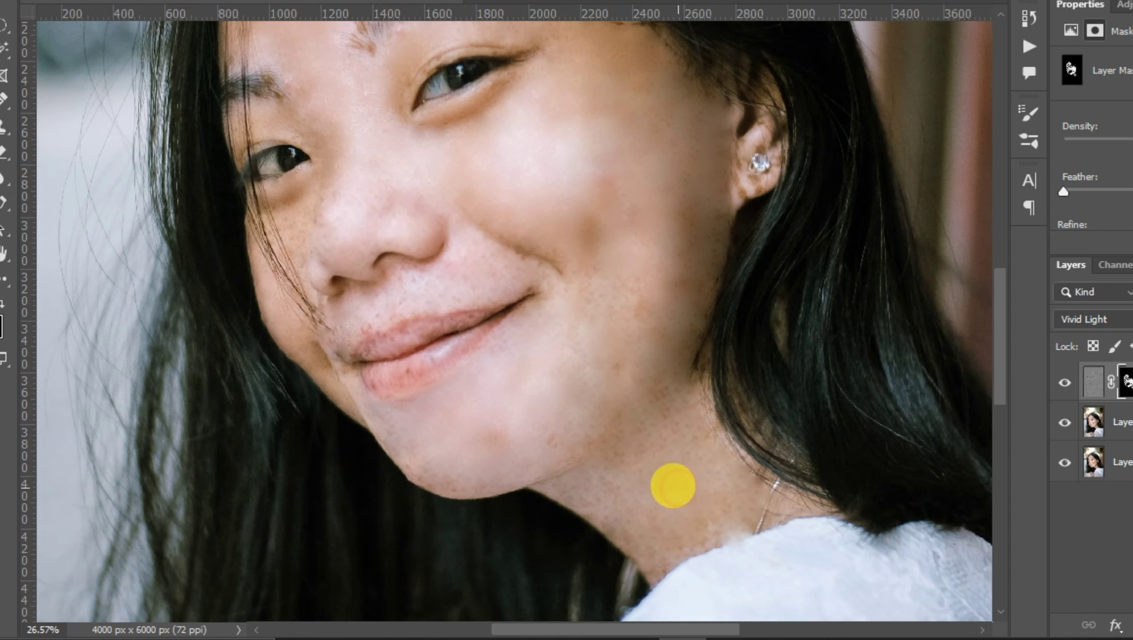
pyautogui.moveTo(709, 504); pyautogui.dragTo(707, 493)
# Step: Paint white on the mask over the forehead and the skin around the eyebrows to reveal the smoothing there
pyautogui.scroll(3, 566, 336)
pyautogui.click(290, 392)
pyautogui.moveTo(131, 407); pyautogui.dragTo(329, 387)
pyautogui.scroll(3, 307, 446)
pyautogui.scroll(7, 216, 306)
pyautogui.click(966, 288)
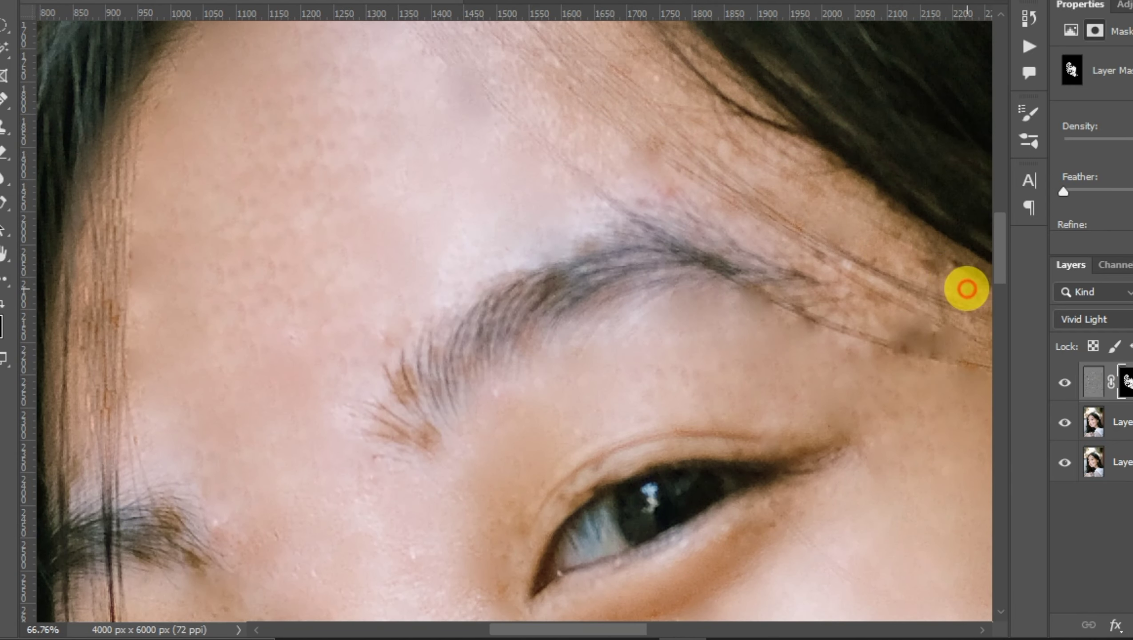
pyautogui.click(101, 324)
# Step: Refine the skin-smoothing mask around the eye and upper cheek
pyautogui.scroll(-2, 697, 474)
pyautogui.hscroll(4, 697, 474)
pyautogui.press('super')
pyautogui.click(697, 473)
pyautogui.scroll(2, 833, 545)
pyautogui.scroll(-3, 502, 380)
pyautogui.scroll(3, 678, 410)
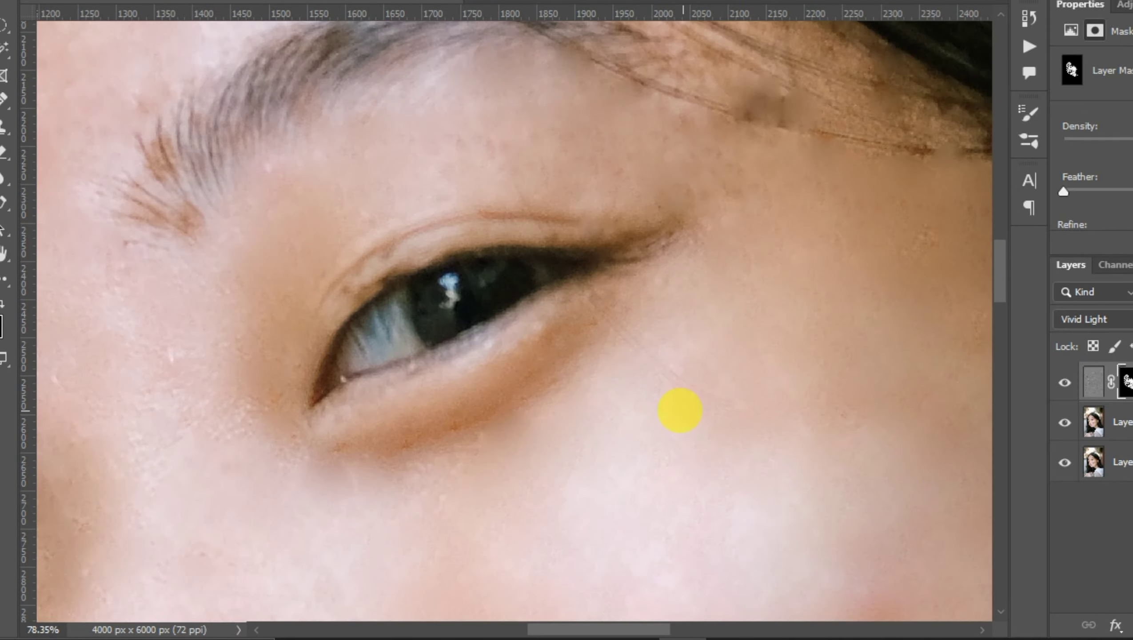
# Step: Heal the remaining spots around the lips and chin on Layer 0 copy
pyautogui.scroll(-8, 678, 410)
pyautogui.scroll(2, 99, 294)
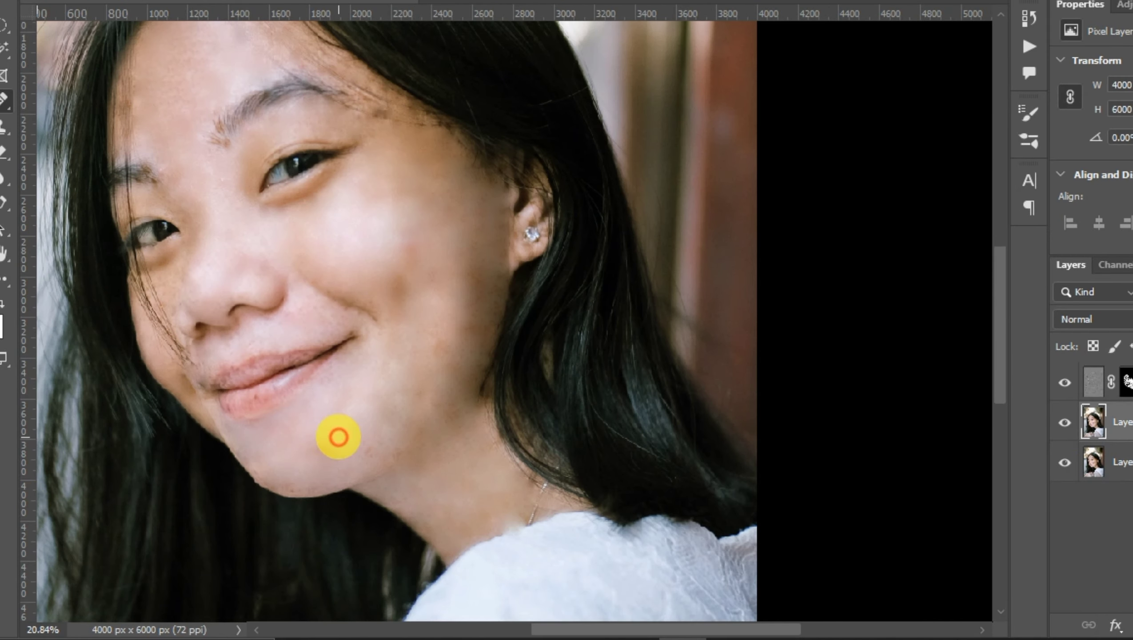
pyautogui.scroll(3, 337, 435)
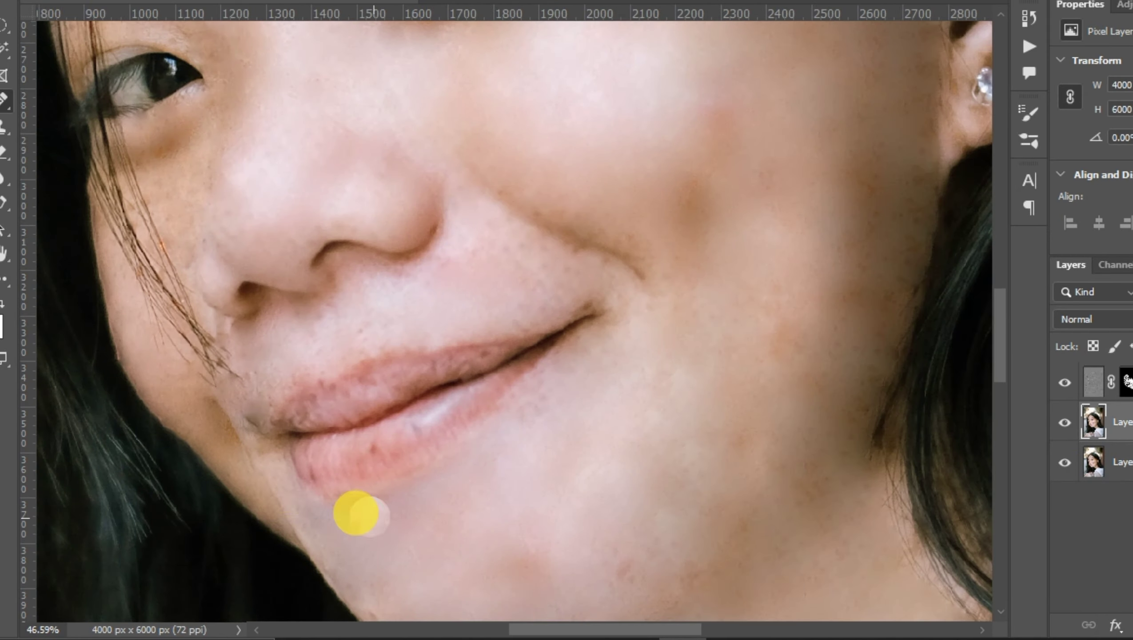
pyautogui.scroll(-3, 356, 514)
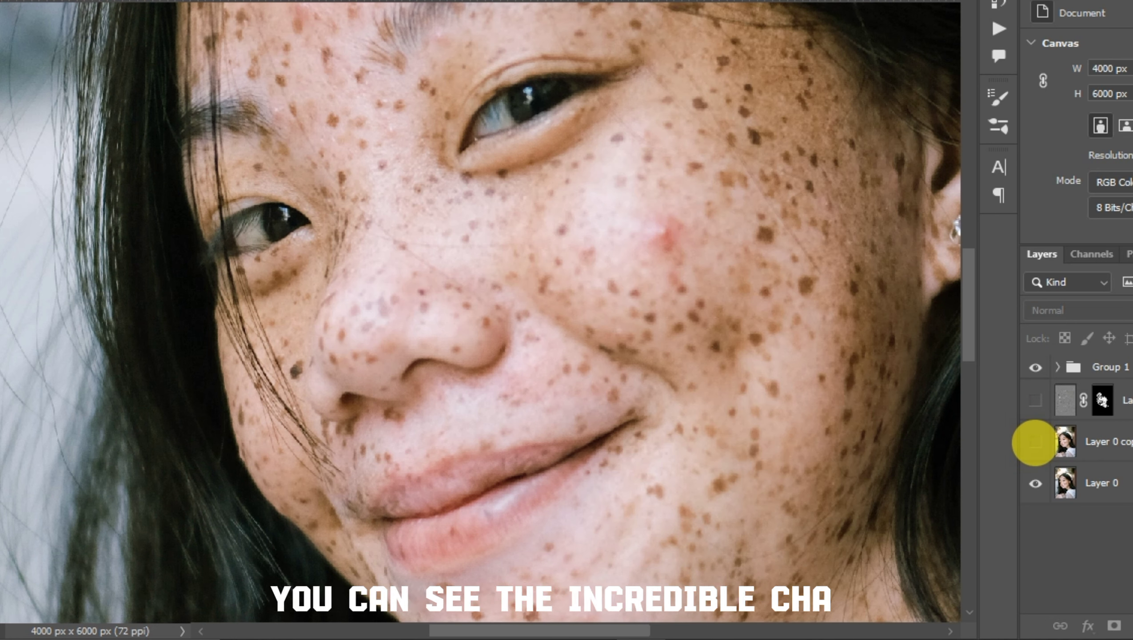
# Step: Toggle the visibility of Layer 0 copy and the masked Vivid Light layer to compare the retouching with the original
pyautogui.click(1035, 442)
pyautogui.click(1035, 443)
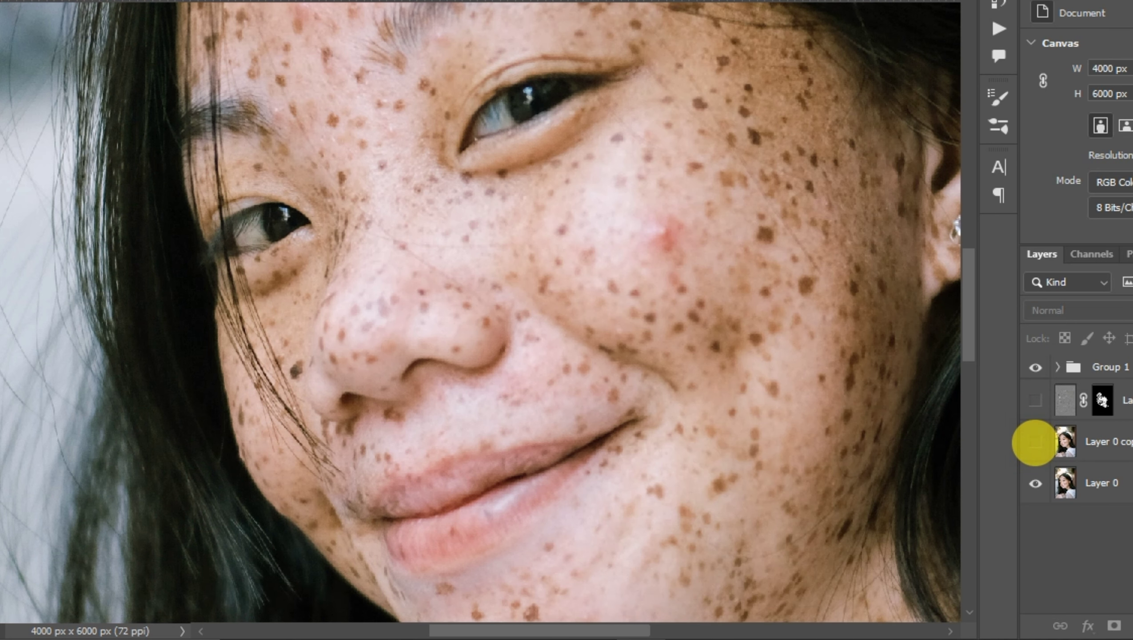
pyautogui.click(1036, 442)
pyautogui.click(1035, 442)
pyautogui.click(1034, 442)
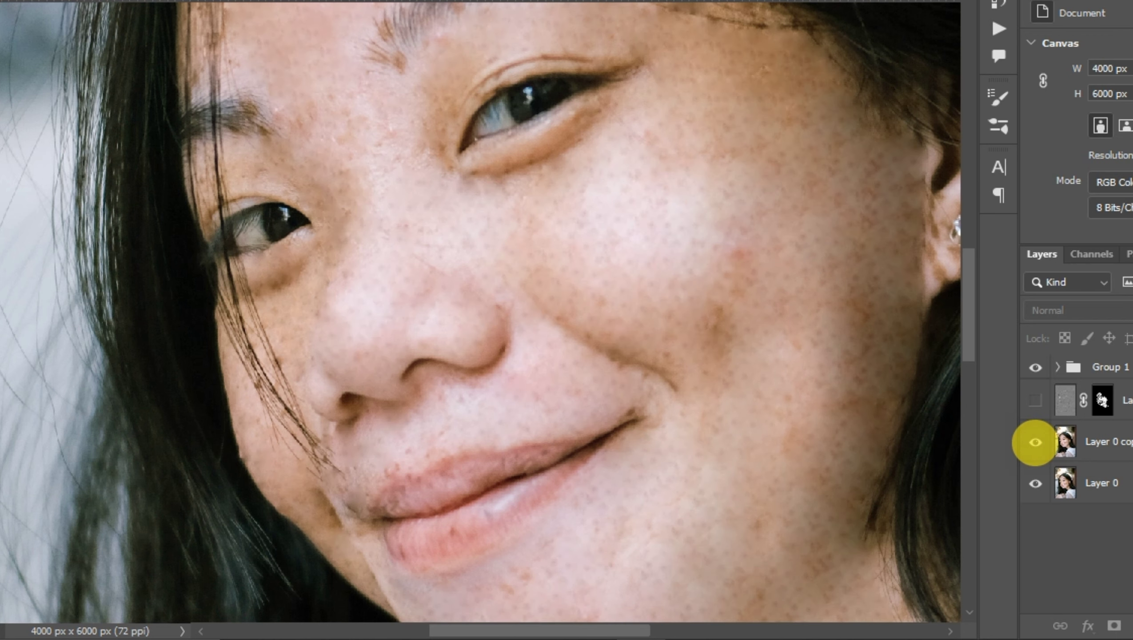
pyautogui.click(1036, 401)
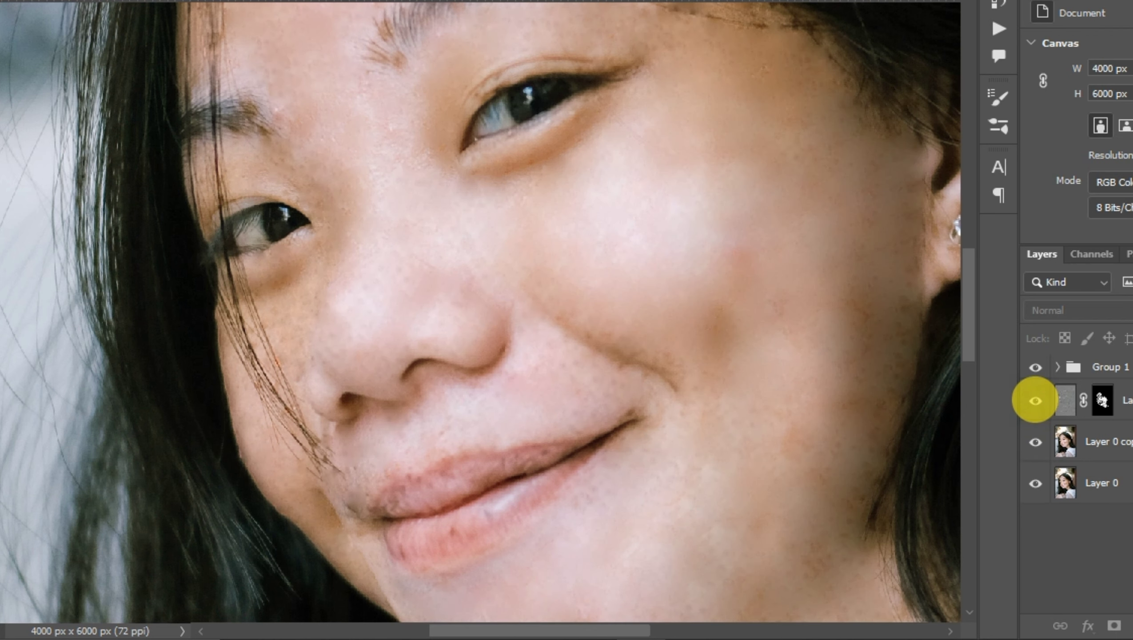
pyautogui.click(1034, 400)
pyautogui.click(1034, 400)
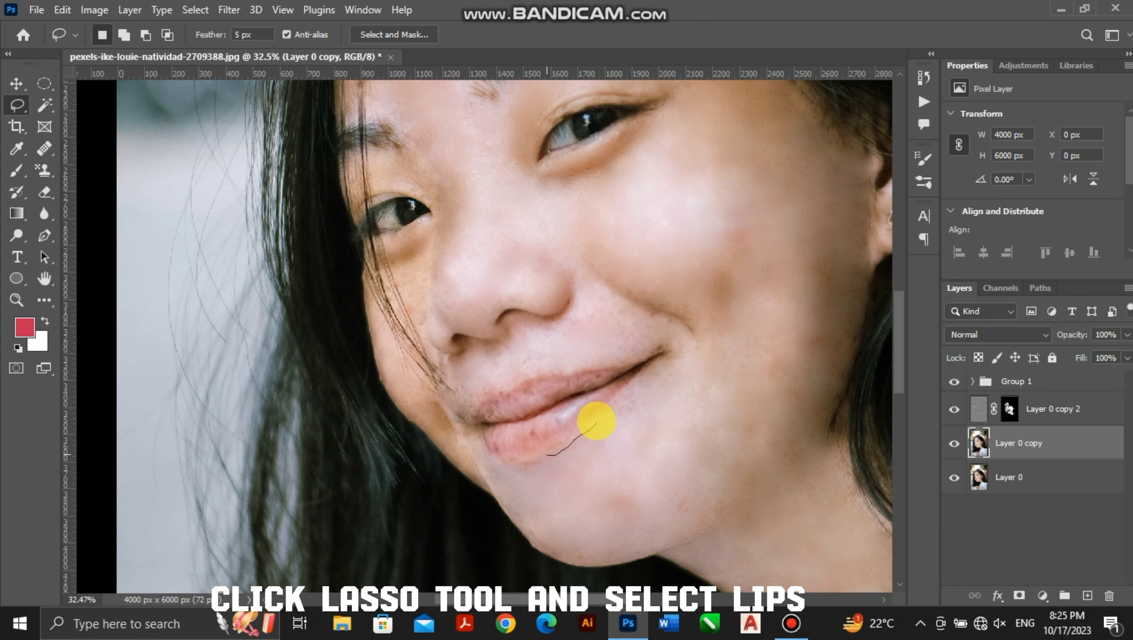
# Step: Select the lips on Layer 0 copy with the Lasso at 5 px feather and raise their saturation with Hue/Saturation
pyautogui.moveTo(631, 380)
pyautogui.mouseDown()
pyautogui.moveTo(664, 355)
pyautogui.moveTo(528, 376)
pyautogui.moveTo(484, 402)
pyautogui.moveTo(472, 426)
pyautogui.mouseUp()
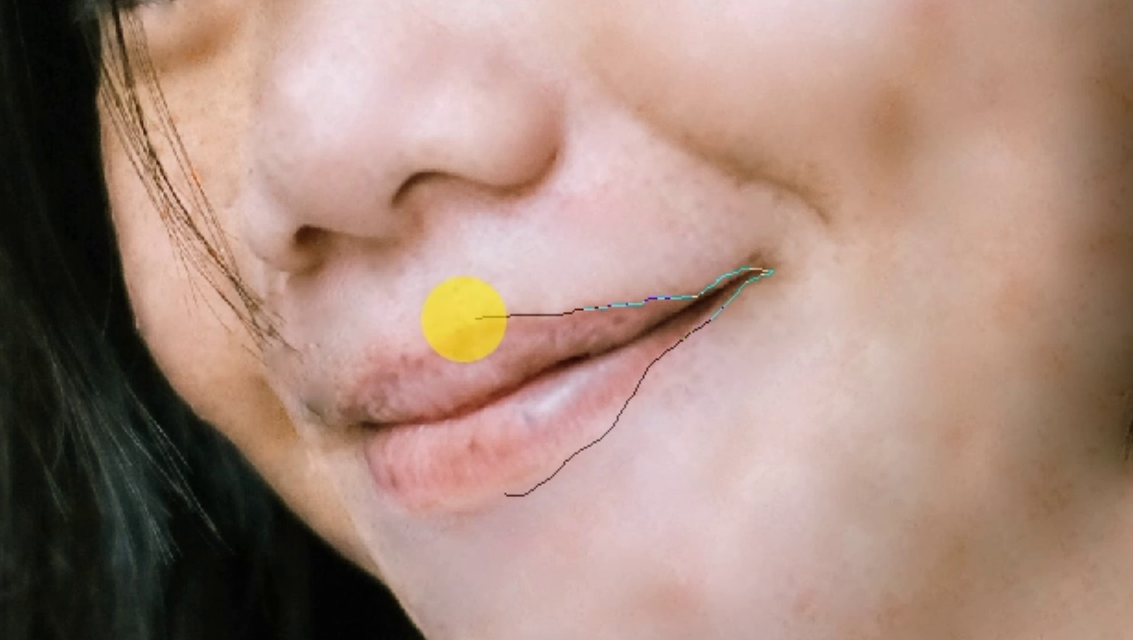
pyautogui.moveTo(337, 428)
pyautogui.mouseDown()
pyautogui.moveTo(376, 470)
pyautogui.moveTo(464, 510)
pyautogui.moveTo(558, 470)
pyautogui.moveTo(659, 365)
pyautogui.mouseUp()
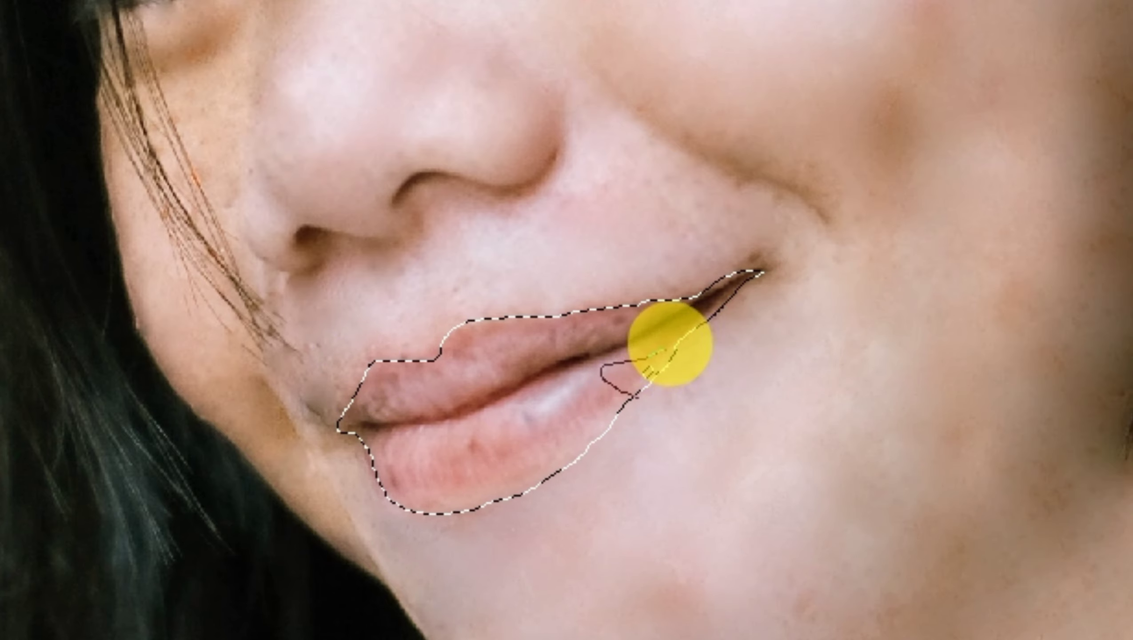
pyautogui.hotkey('ctrl', 'u')
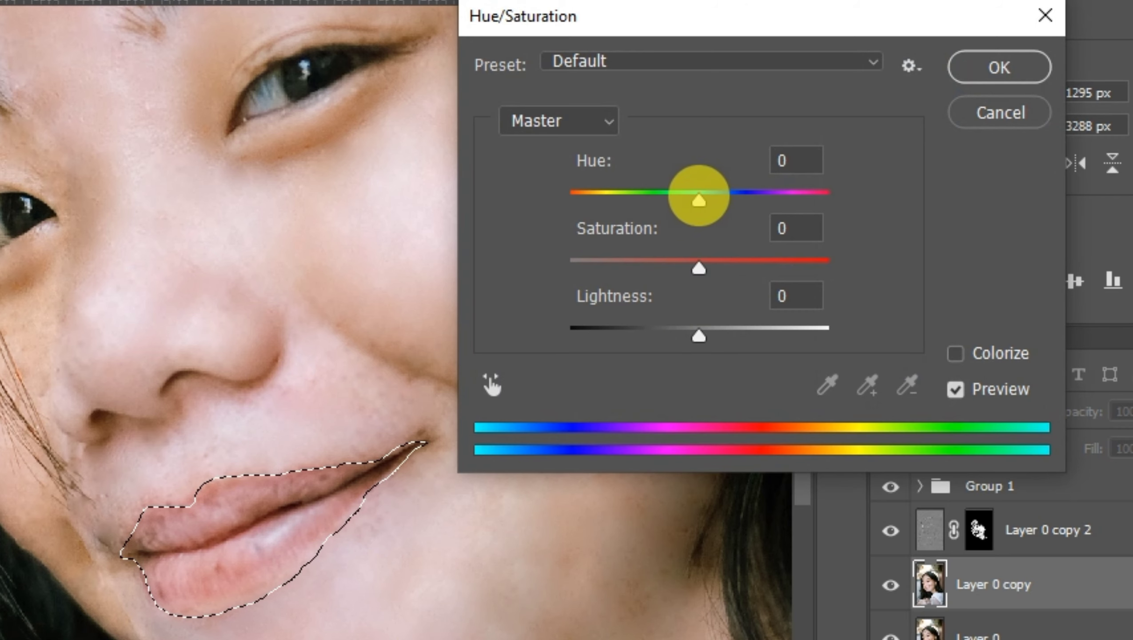
pyautogui.moveTo(832, 204); pyautogui.dragTo(843, 206)
pyautogui.moveTo(717, 201); pyautogui.dragTo(703, 210)
pyautogui.moveTo(699, 265); pyautogui.dragTo(734, 265)
pyautogui.click(999, 67)
# Step: Flatten the image and unlock the Background layer
pyautogui.click(129, 9)
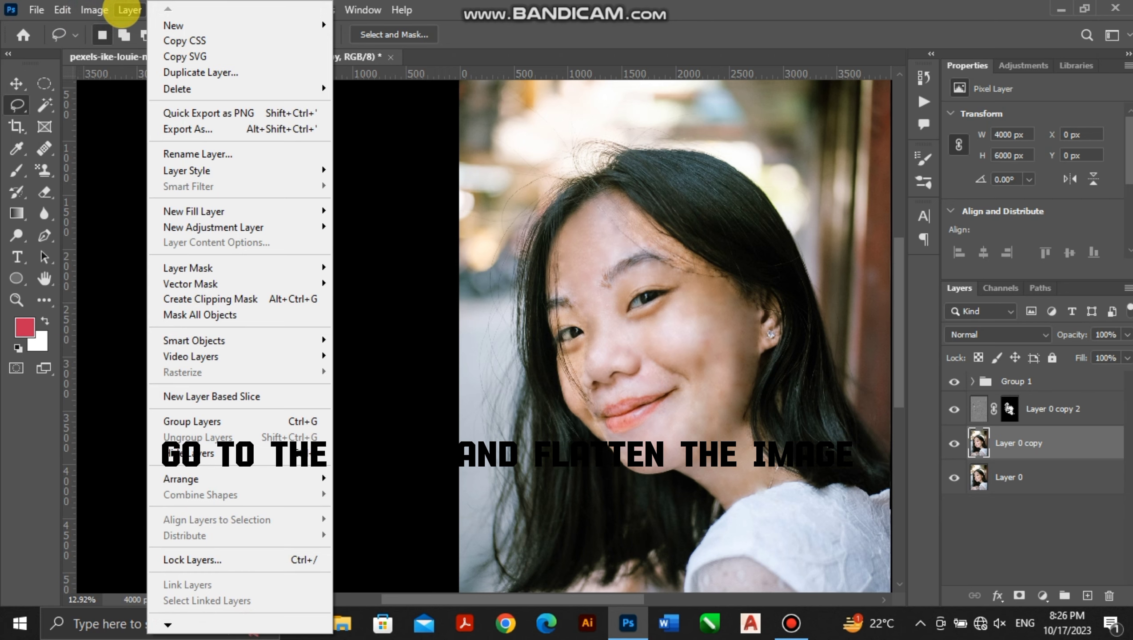
pyautogui.moveTo(206, 621)
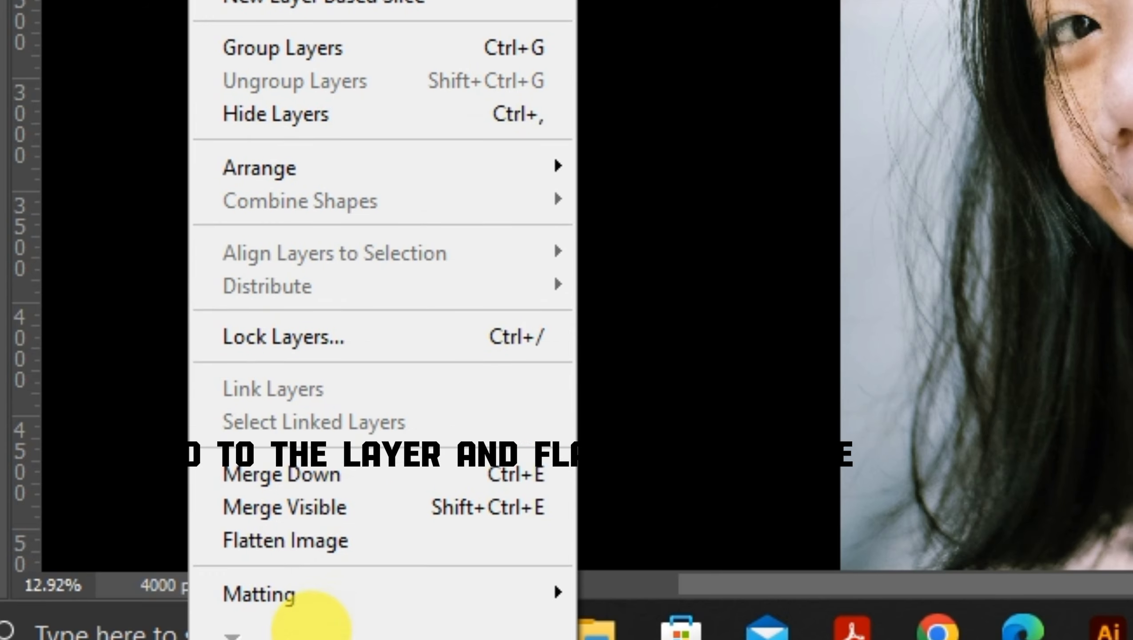
pyautogui.click(298, 538)
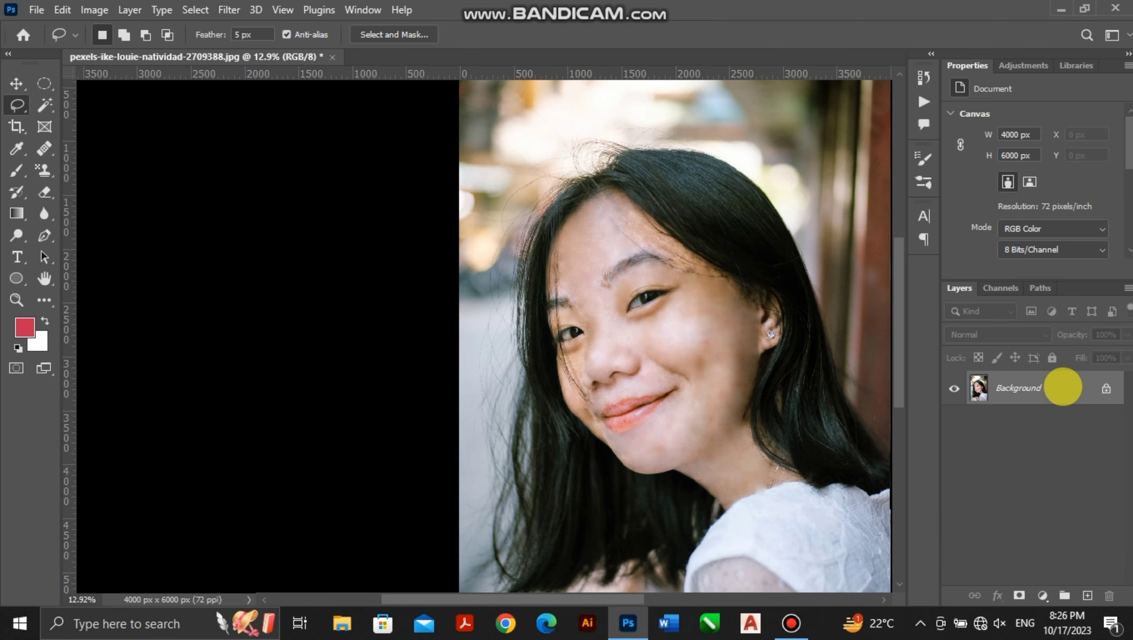
pyautogui.click(1106, 388)
# Step: Start the Camera Raw Filter on the flattened portrait, set Shadows to -10 and lower the Blacks
pyautogui.scroll(2, 610, 404)
pyautogui.click(226, 10)
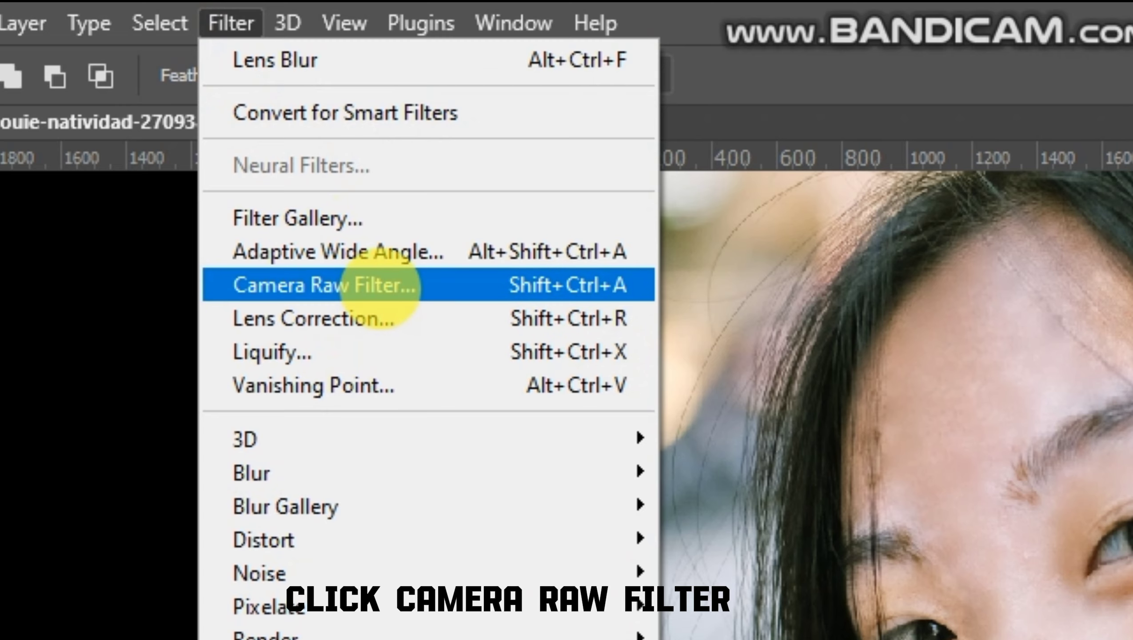
pyautogui.click(381, 286)
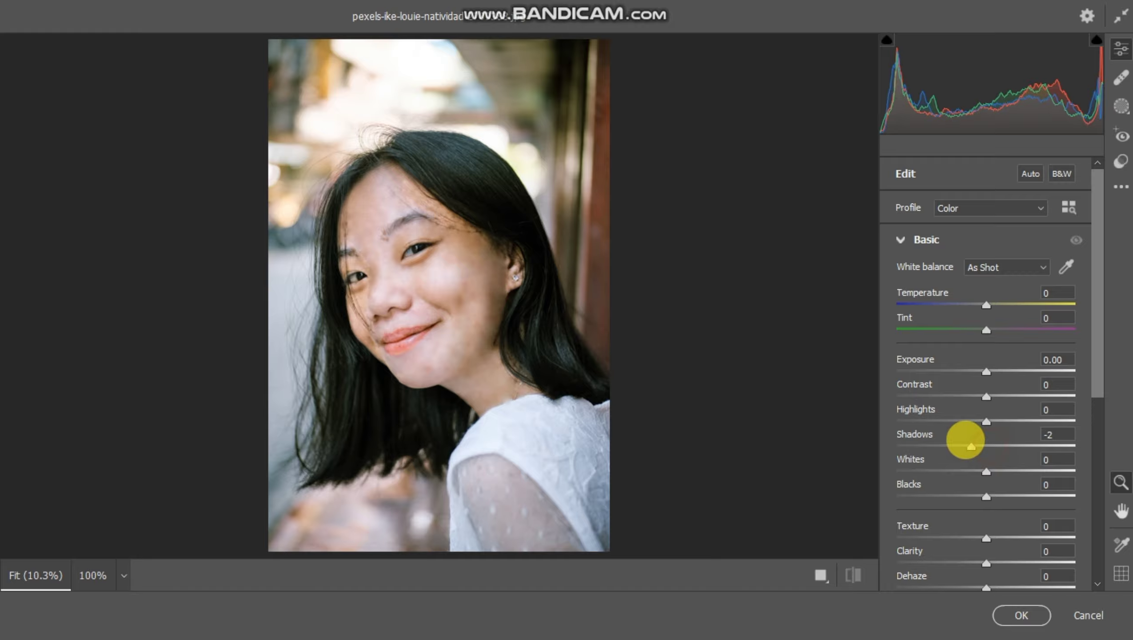
pyautogui.moveTo(966, 441); pyautogui.dragTo(1088, 447)
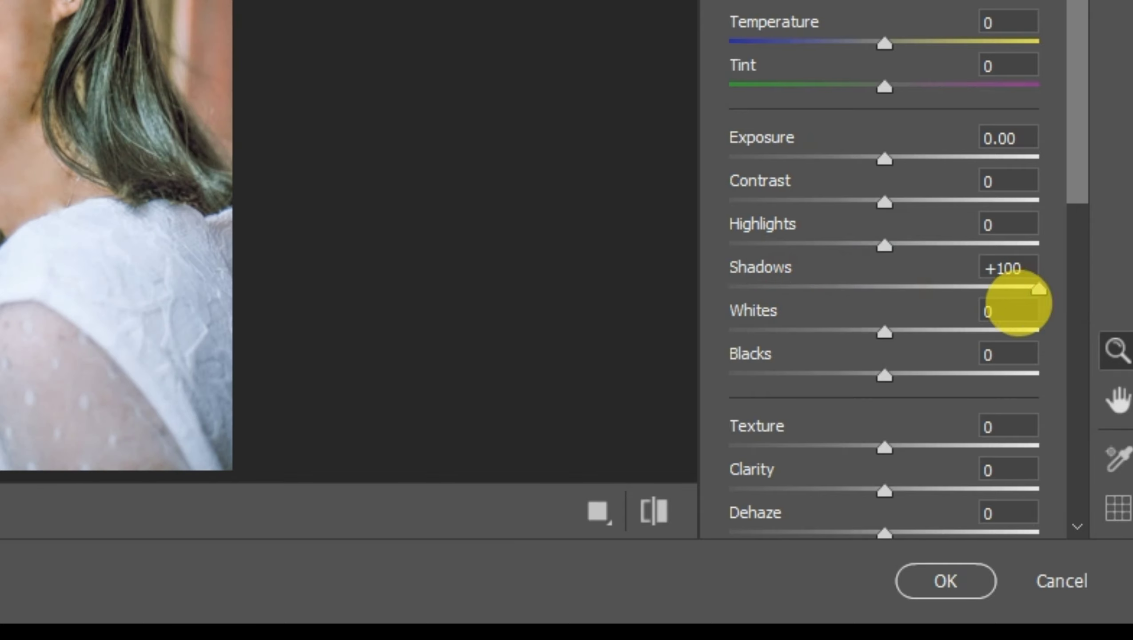
pyautogui.moveTo(1010, 289); pyautogui.dragTo(869, 288)
pyautogui.moveTo(883, 376); pyautogui.dragTo(821, 376)
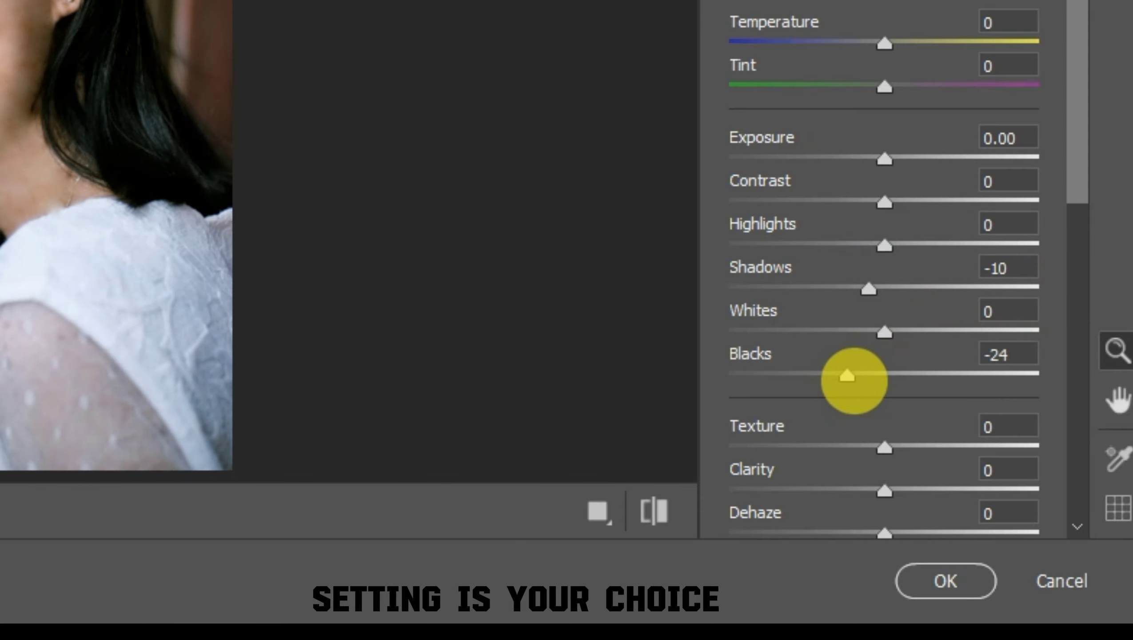
# Step: Raise the Texture slightly, fine-tune the settings further down and apply the Camera Raw Filter
pyautogui.moveTo(885, 447); pyautogui.dragTo(914, 446)
pyautogui.scroll(-5, 931, 294)
pyautogui.moveTo(884, 144); pyautogui.dragTo(887, 203)
pyautogui.scroll(5, 868, 309)
pyautogui.click(931, 574)
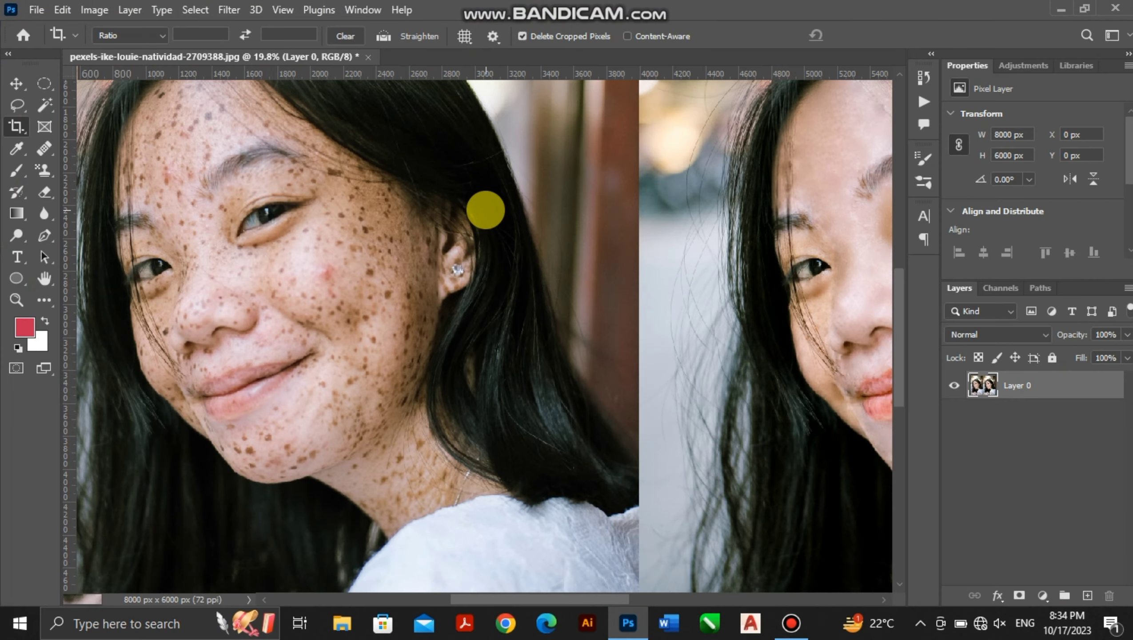
# Step: Open the before-and-after image face smooth assinment hd.jpg and display it in full screen mode
pyautogui.scroll(-2, 612, 329)
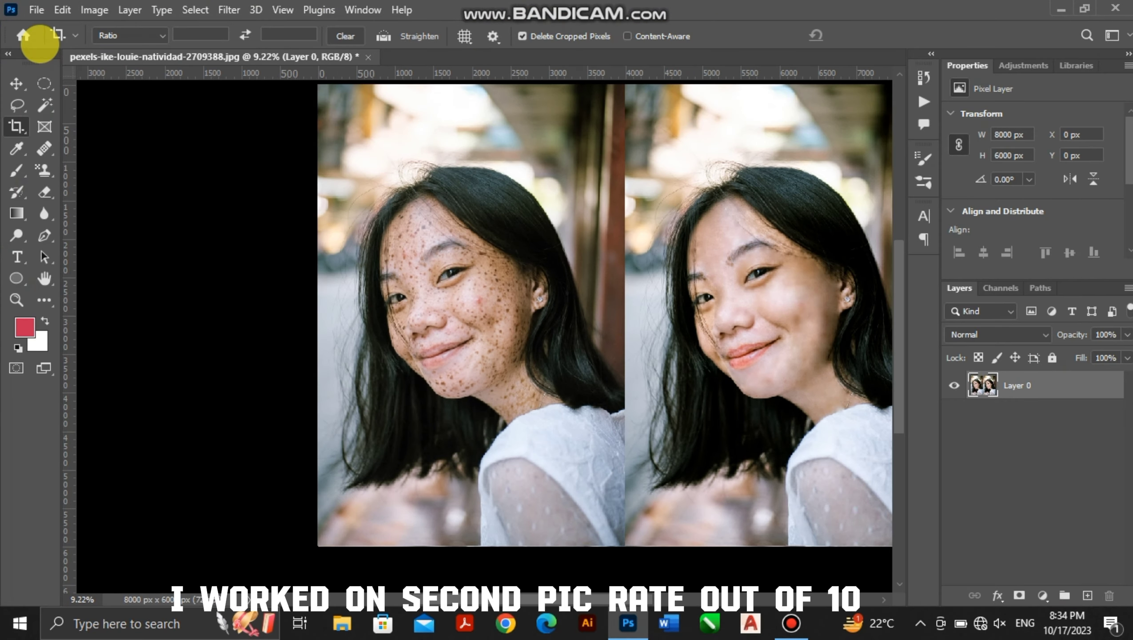
pyautogui.click(23, 35)
pyautogui.click(357, 307)
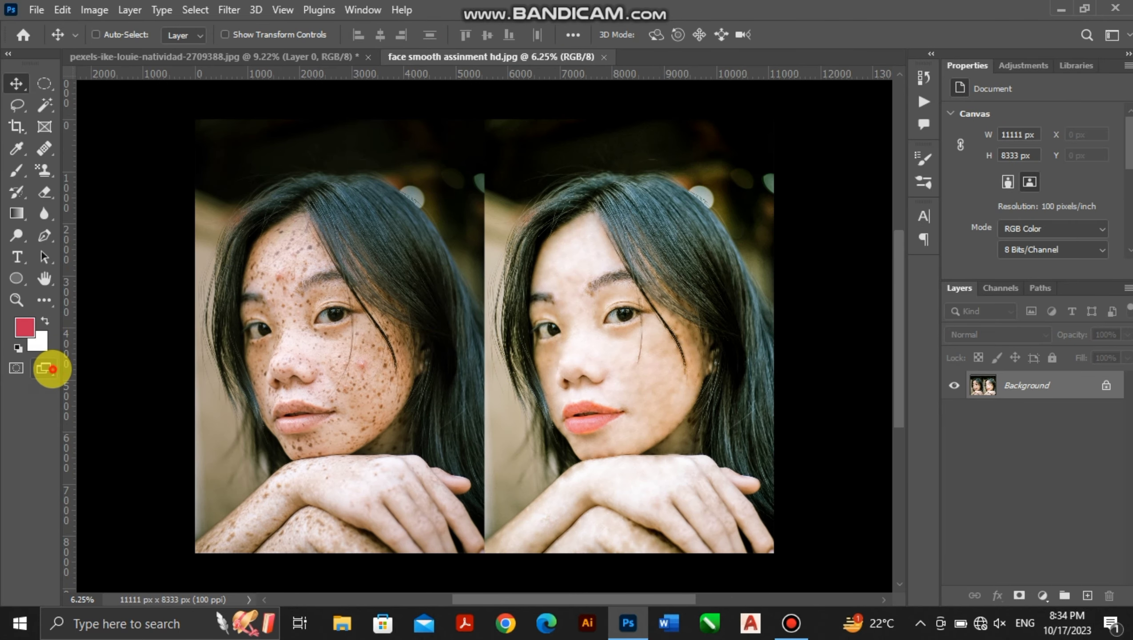
pyautogui.moveTo(44, 368); pyautogui.dragTo(130, 401)
pyautogui.click(571, 281)
# Step: Examine the freckled and retouched faces side by side at close range
pyautogui.scroll(4, 637, 404)
pyautogui.scroll(1, 650, 404)
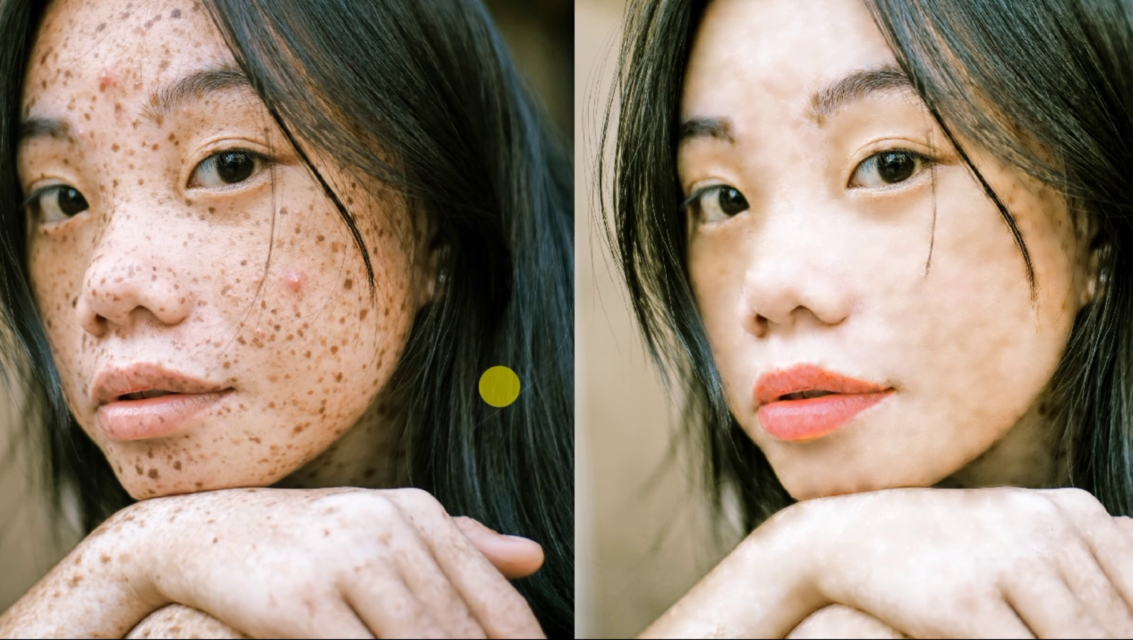
pyautogui.scroll(2, 499, 386)
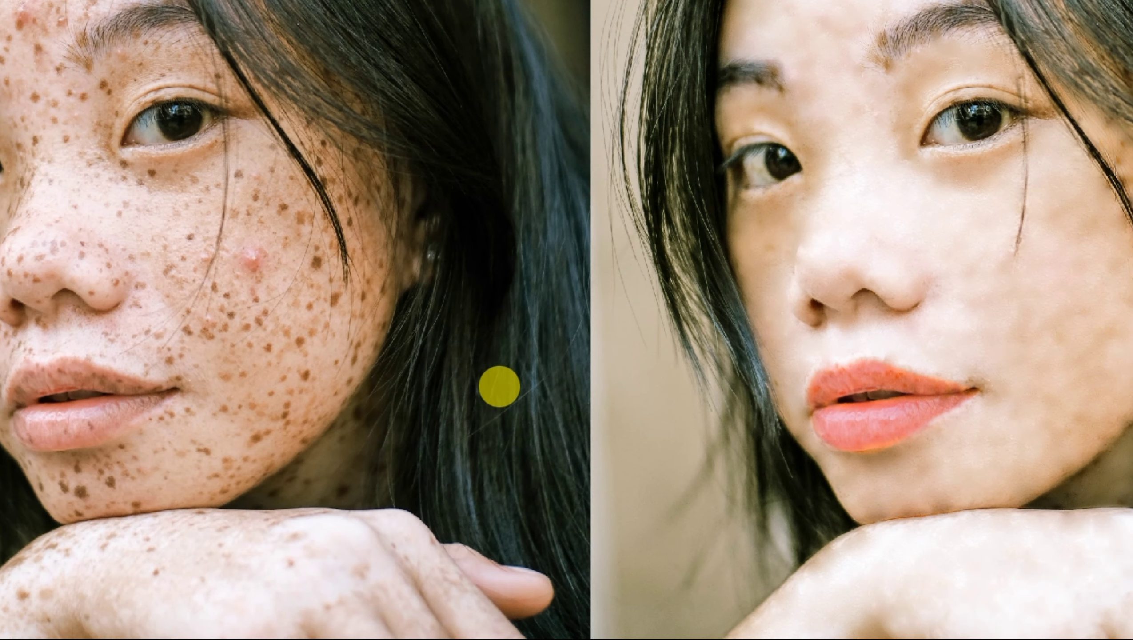
pyautogui.scroll(1, 499, 386)
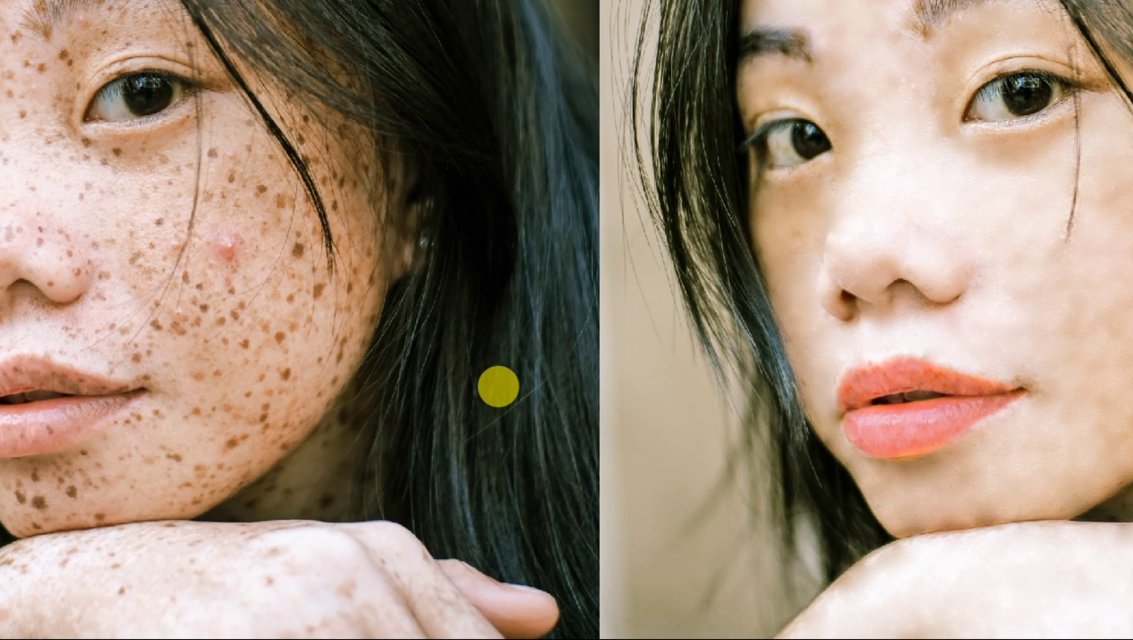
pyautogui.scroll(2, 498, 385)
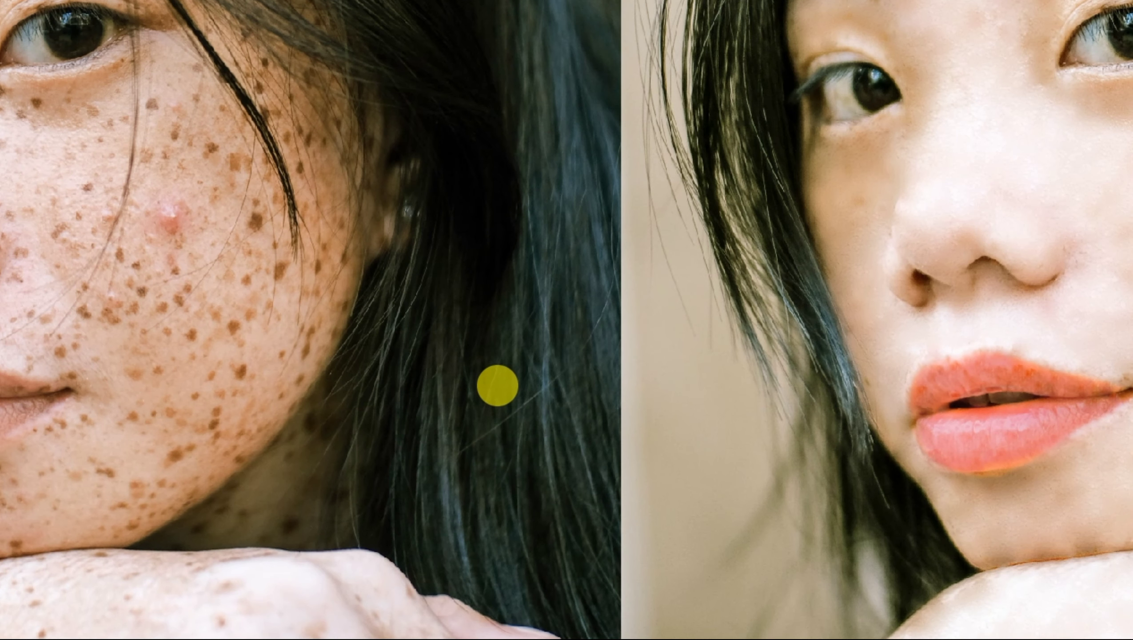